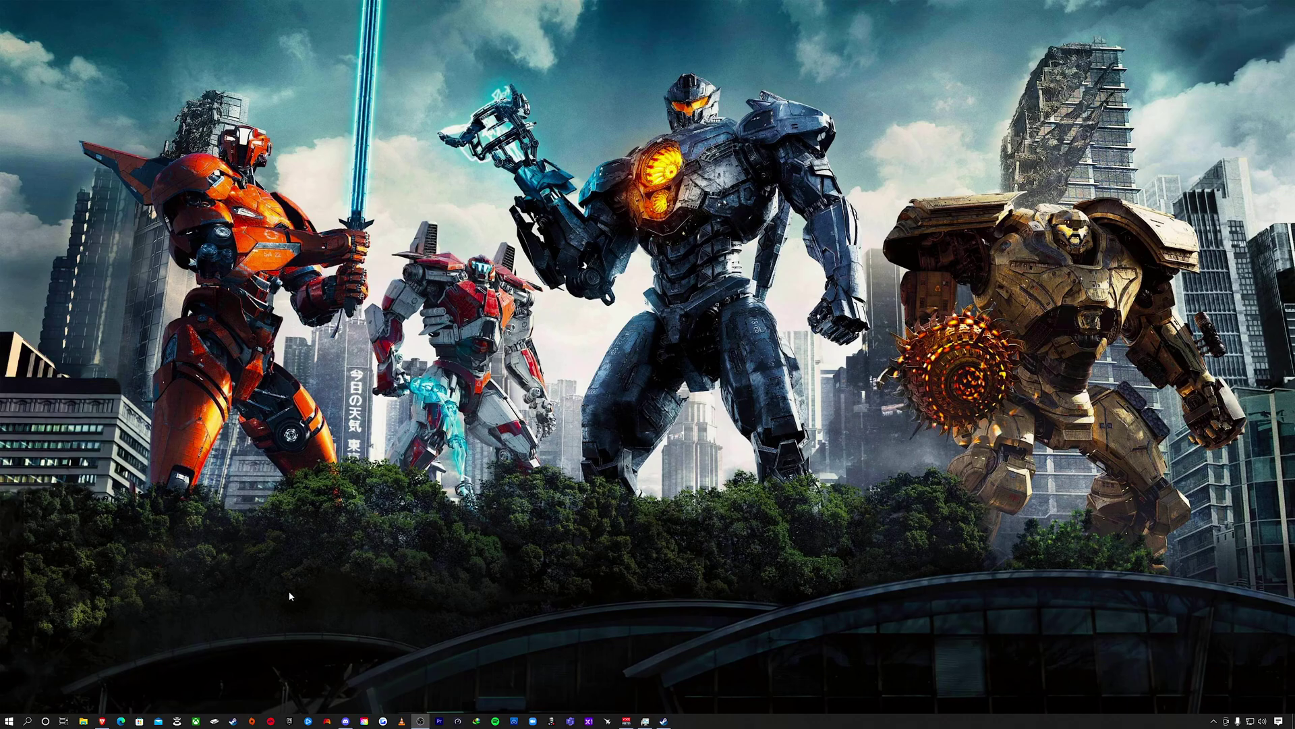
# On the Precision X1 page, expand and collapse the Version 1.3.3.0 release notes, then scroll the version history.
pyautogui.click(102, 722)
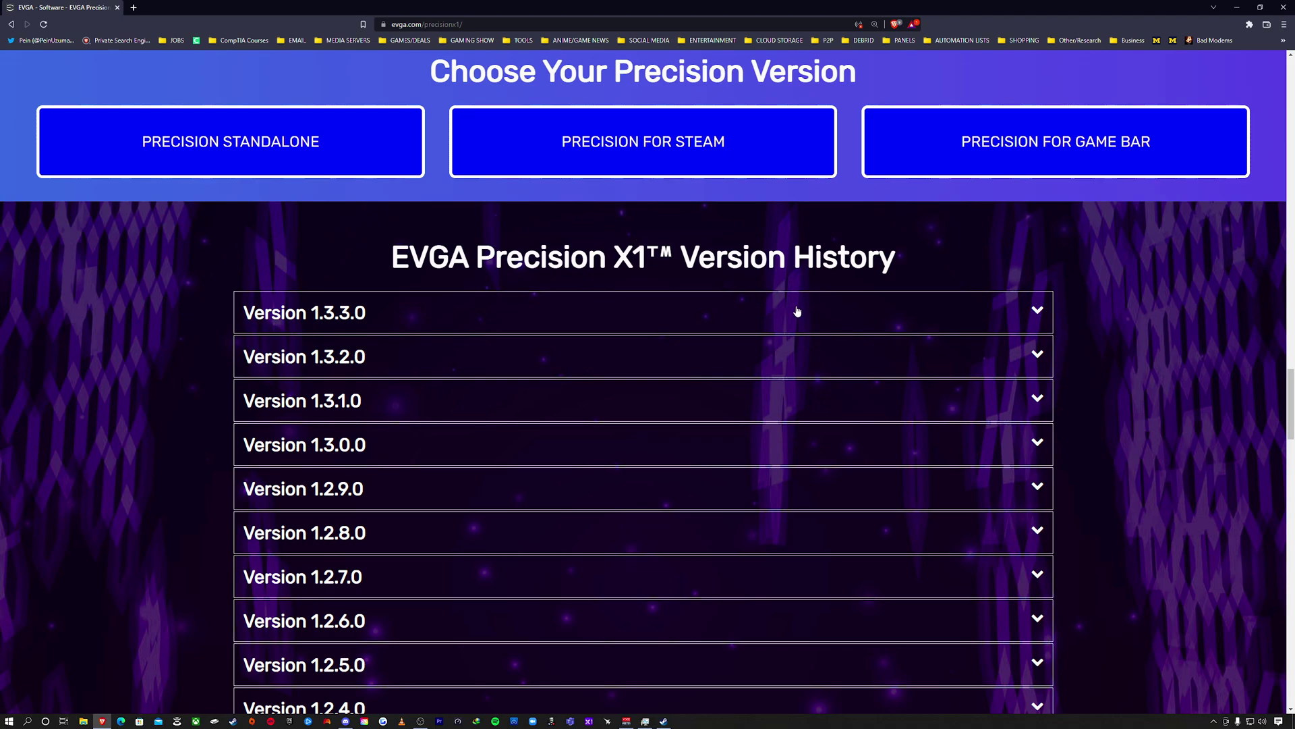
pyautogui.click(363, 314)
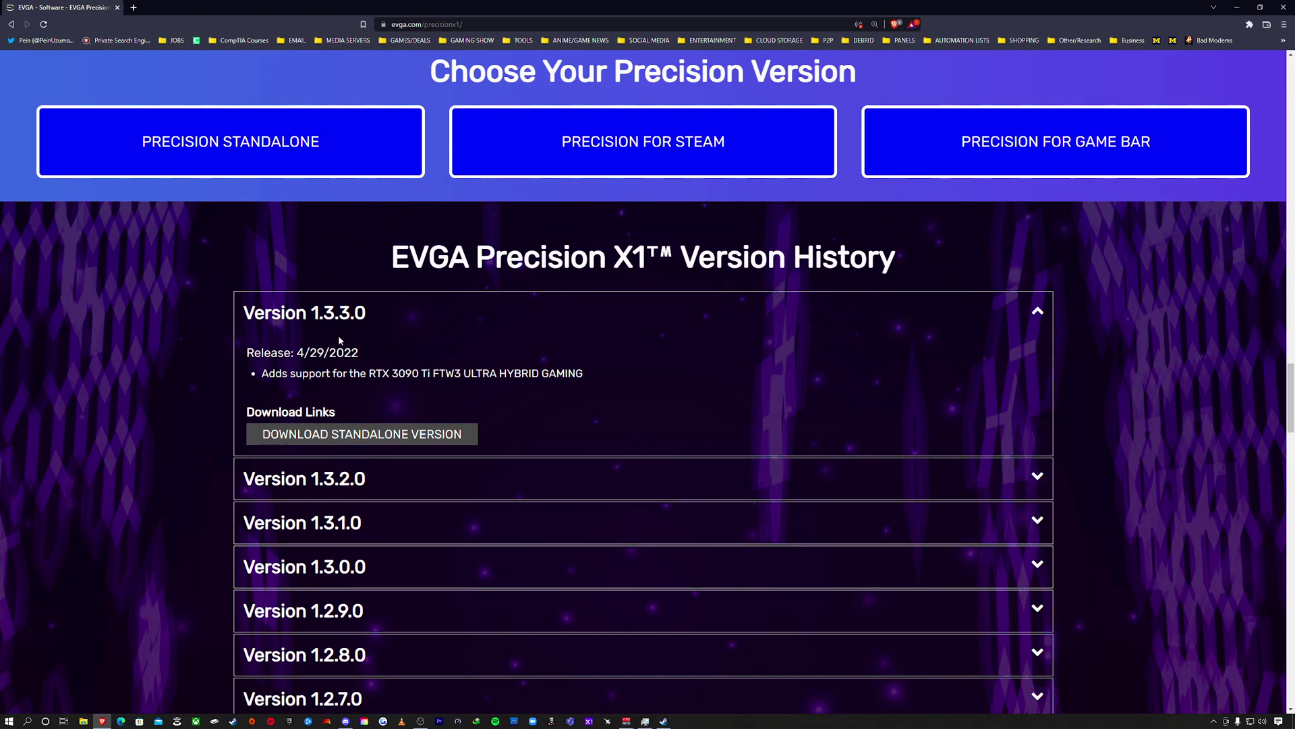
pyautogui.click(1037, 312)
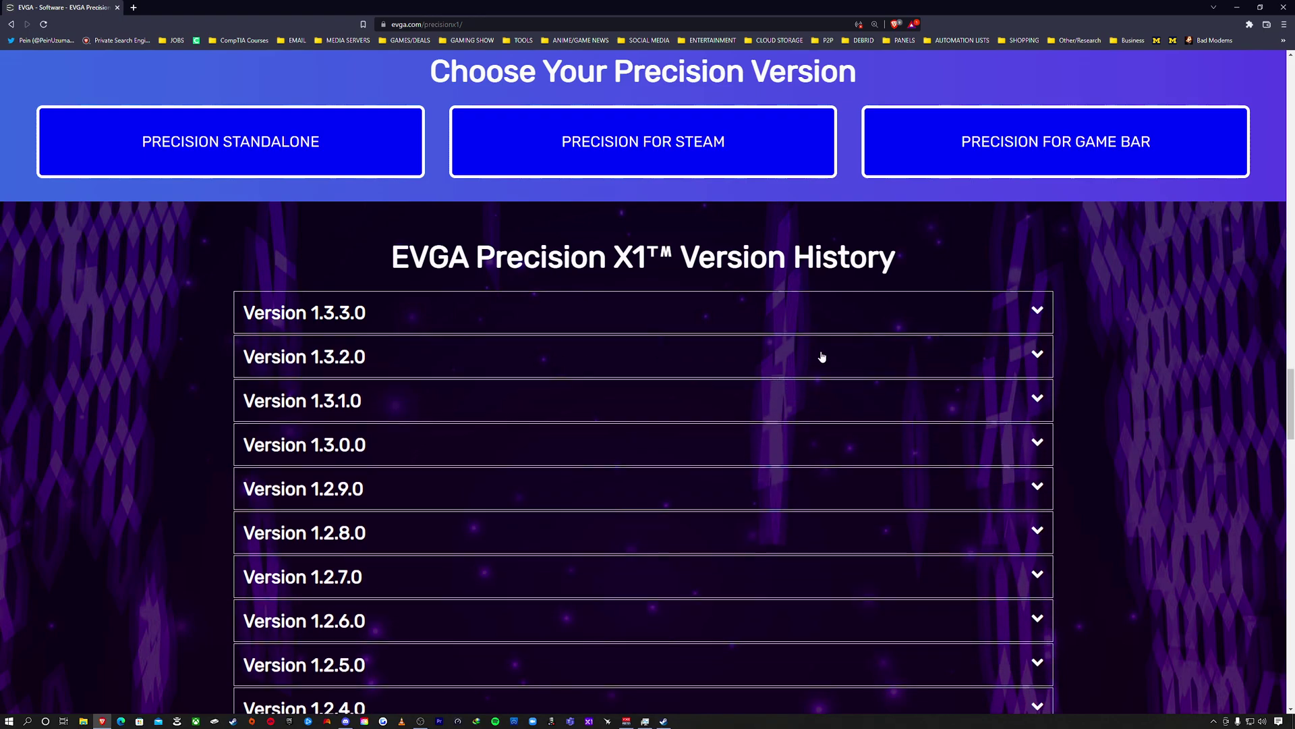
pyautogui.scroll(2, 822, 356)
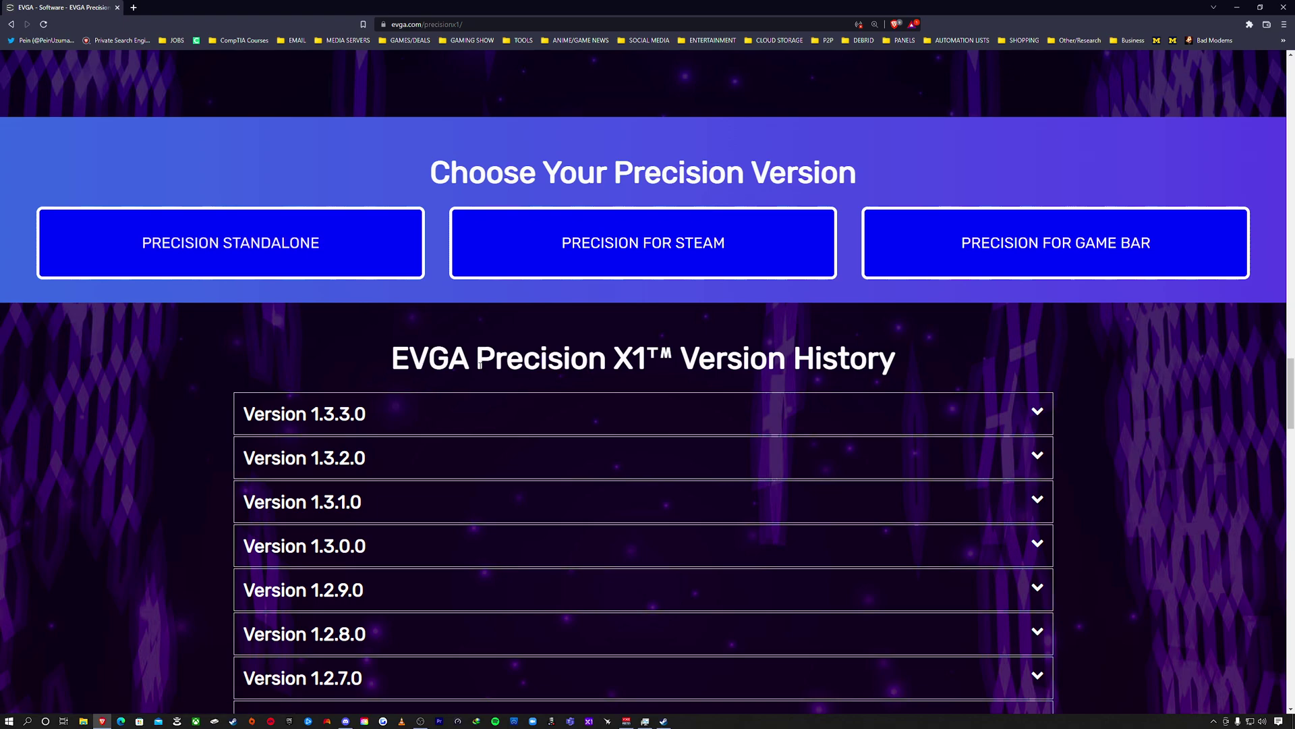
pyautogui.scroll(-3, 685, 400)
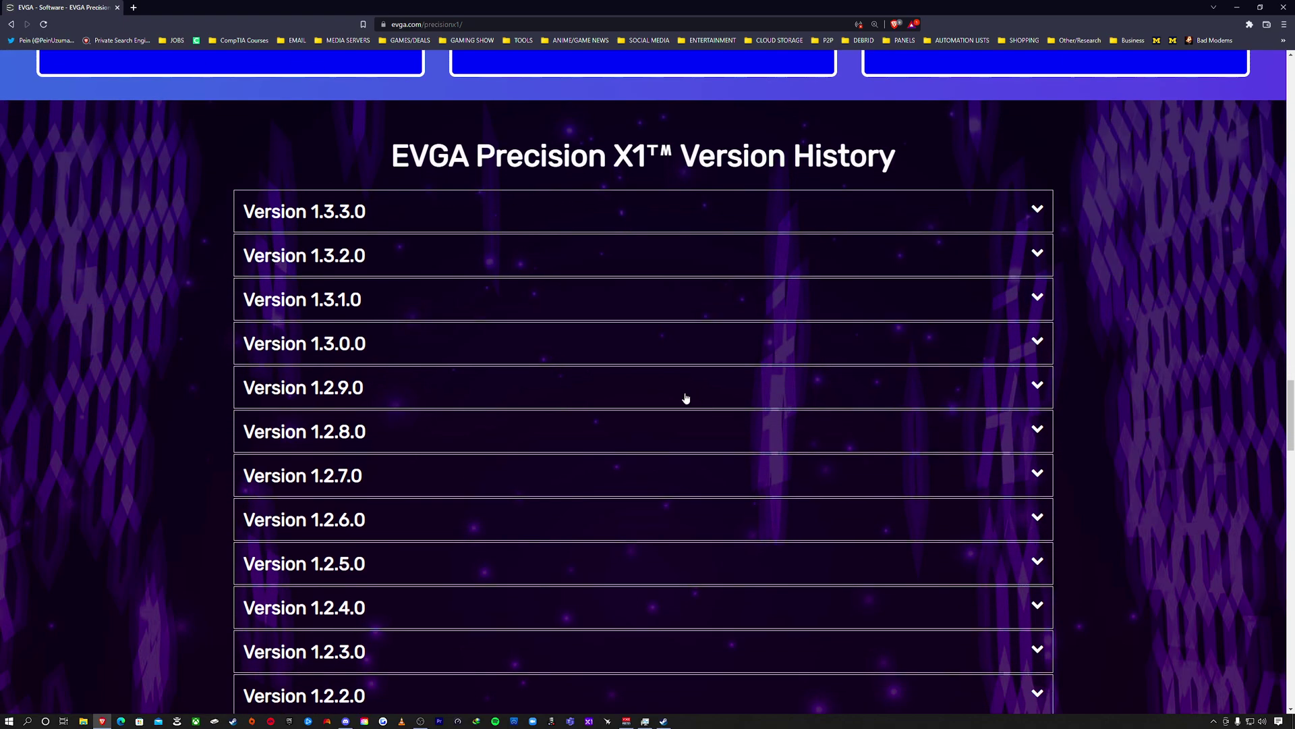
pyautogui.scroll(2, 434, 402)
pyautogui.scroll(-2, 501, 385)
pyautogui.scroll(2, 503, 388)
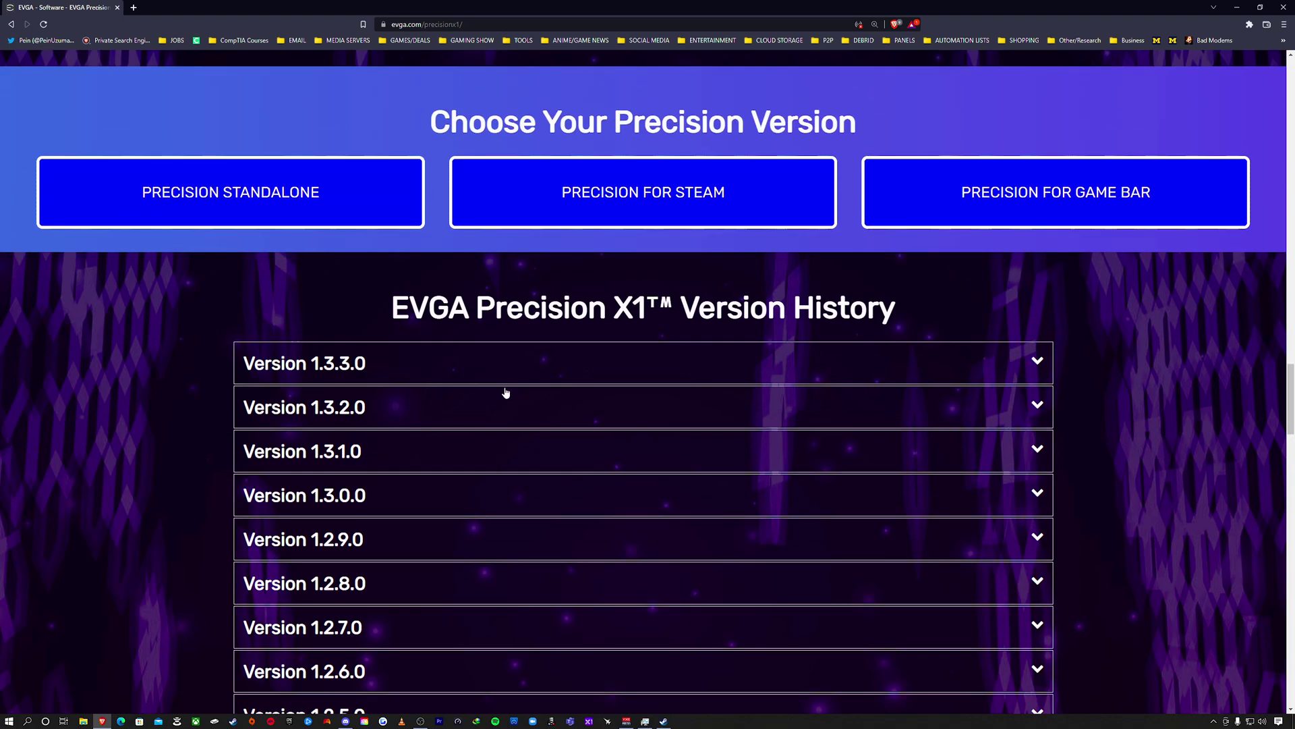
pyautogui.scroll(-1, 506, 394)
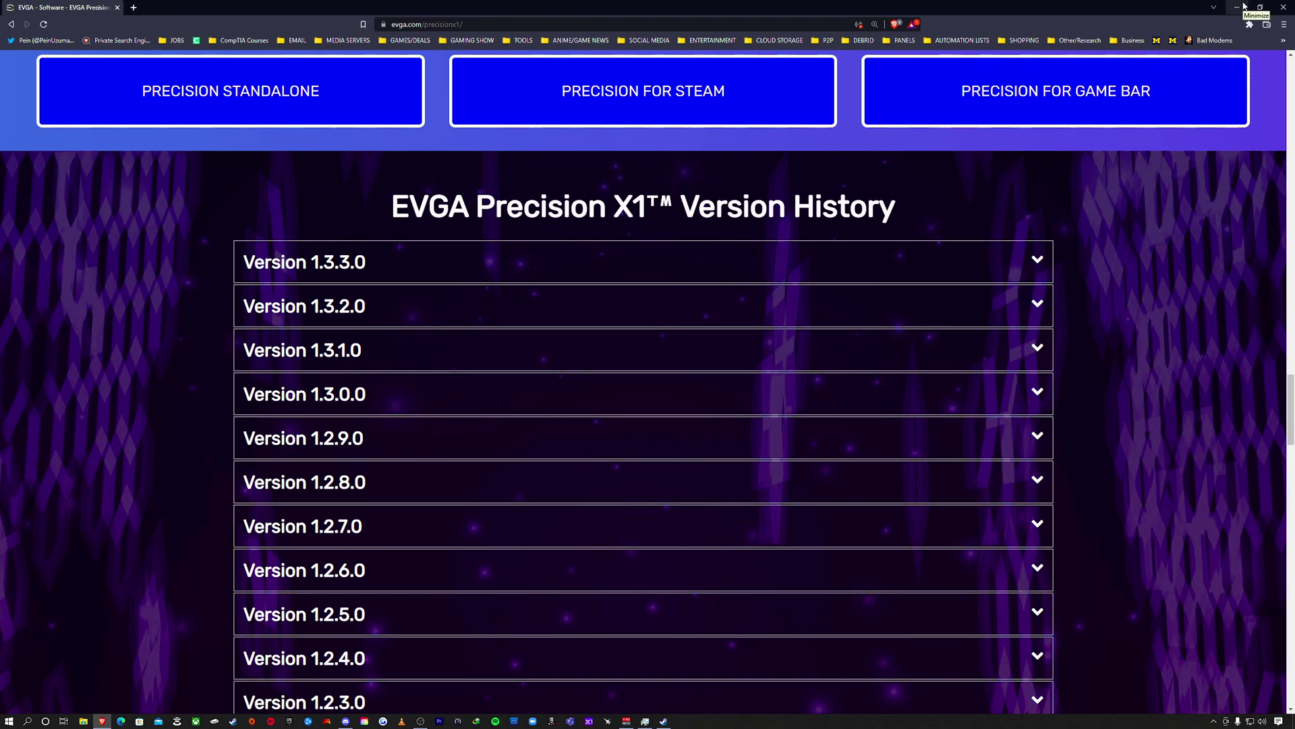
# Minimize the browser, centre Precision X1, and view its Power Meter, monitoring and LED pages.
pyautogui.click(1245, 7)
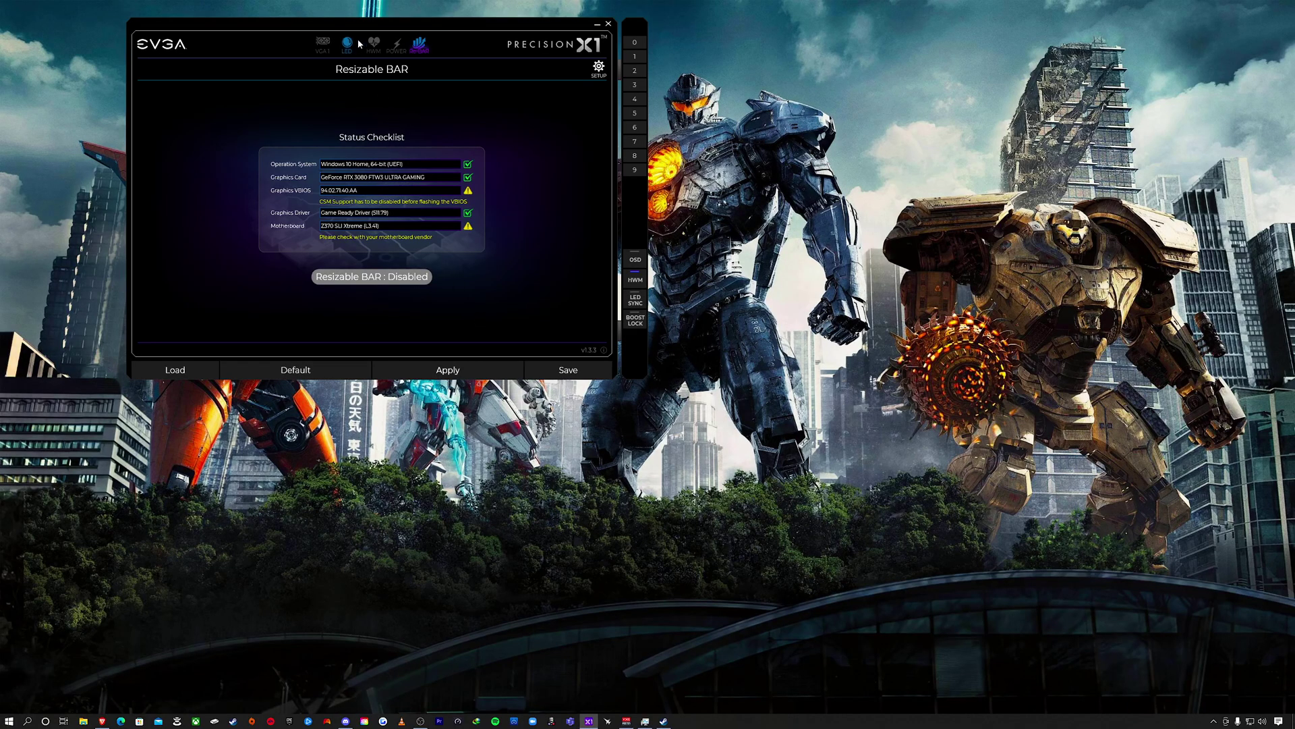
pyautogui.moveTo(364, 31); pyautogui.dragTo(653, 171)
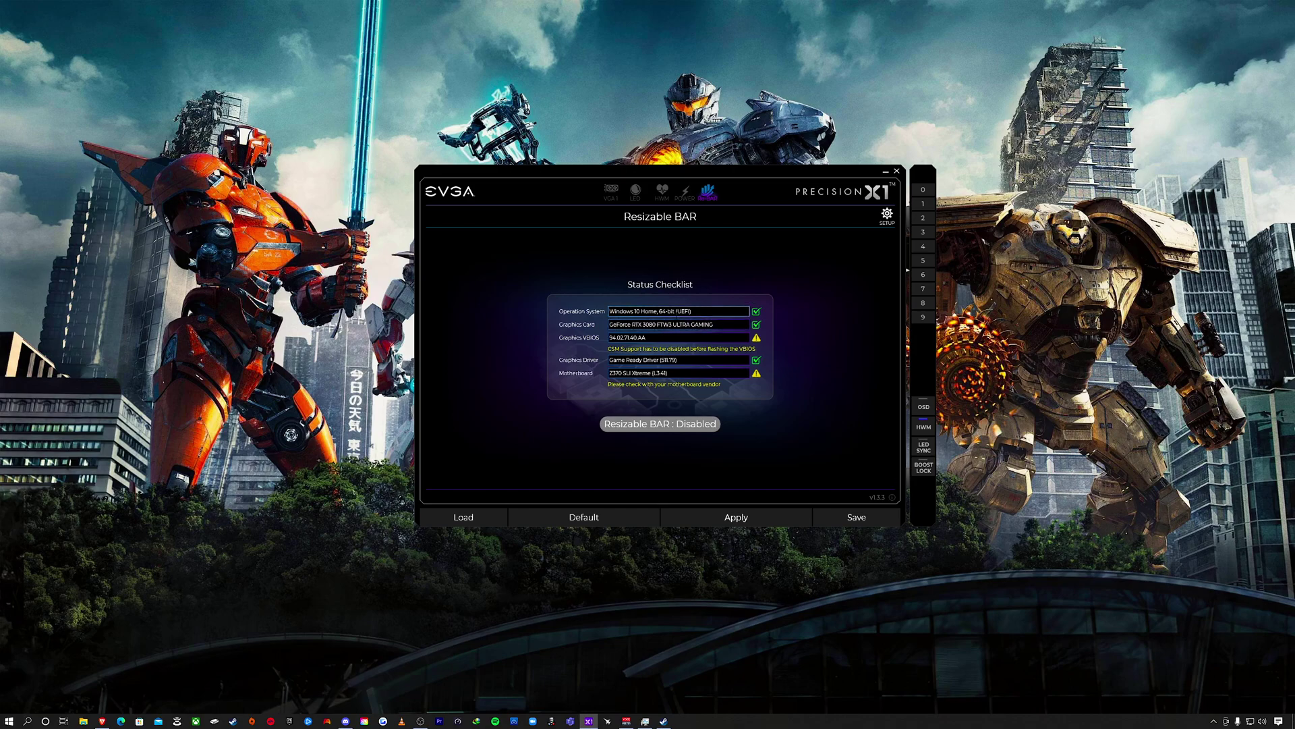
pyautogui.click(686, 196)
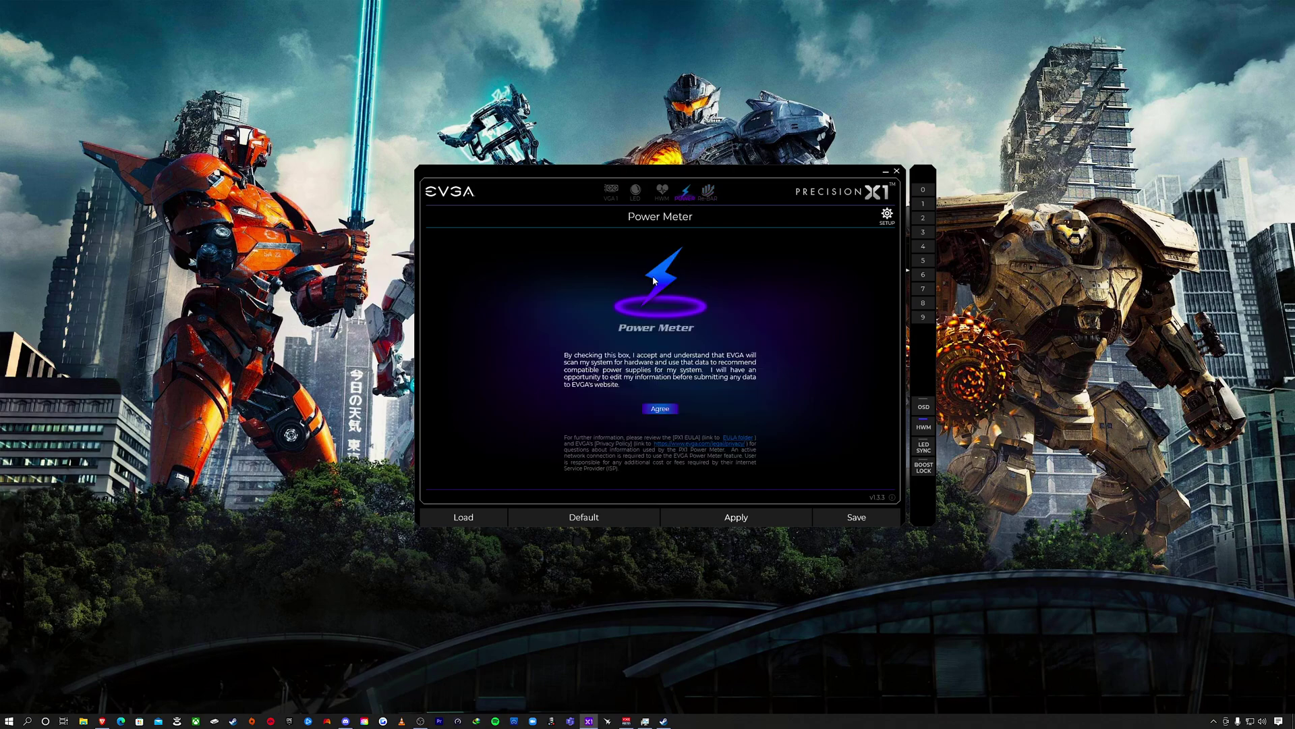
pyautogui.click(661, 193)
pyautogui.click(635, 193)
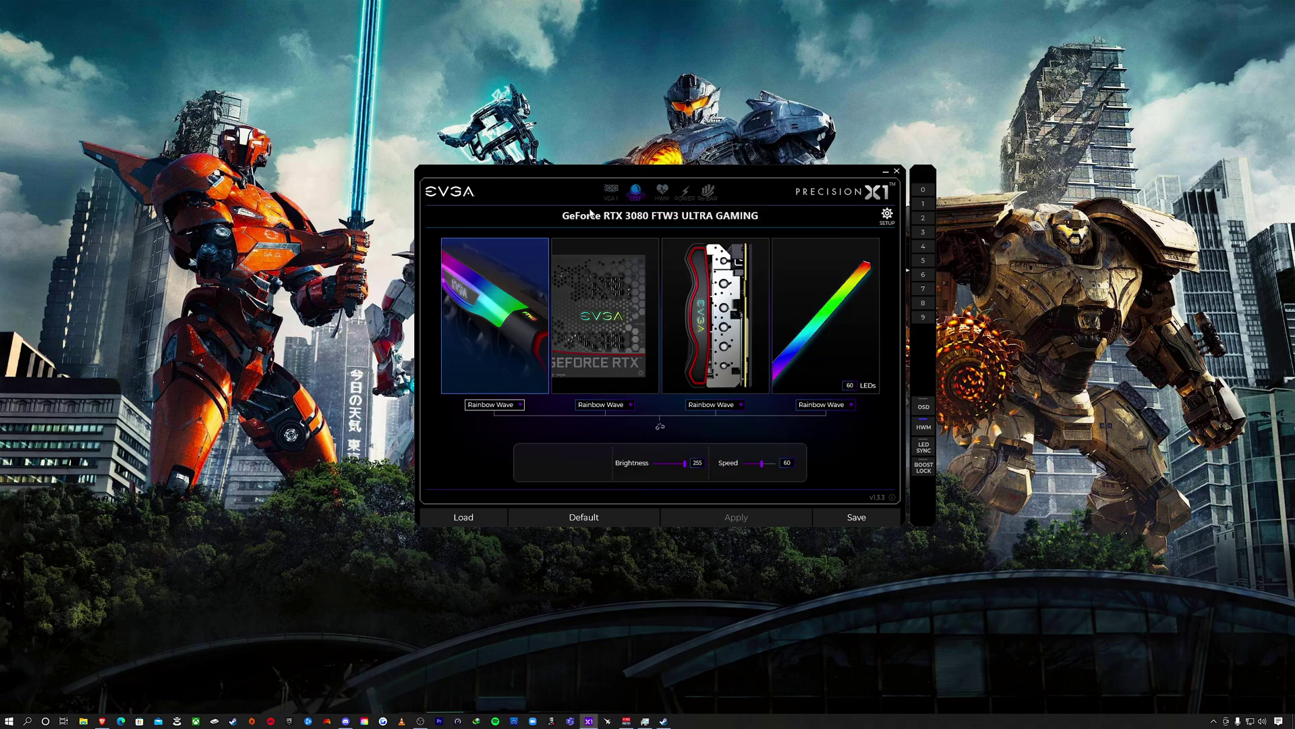
# Return to the main GPU clock and fan page, check the readings, then close Precision X1.
pyautogui.click(612, 192)
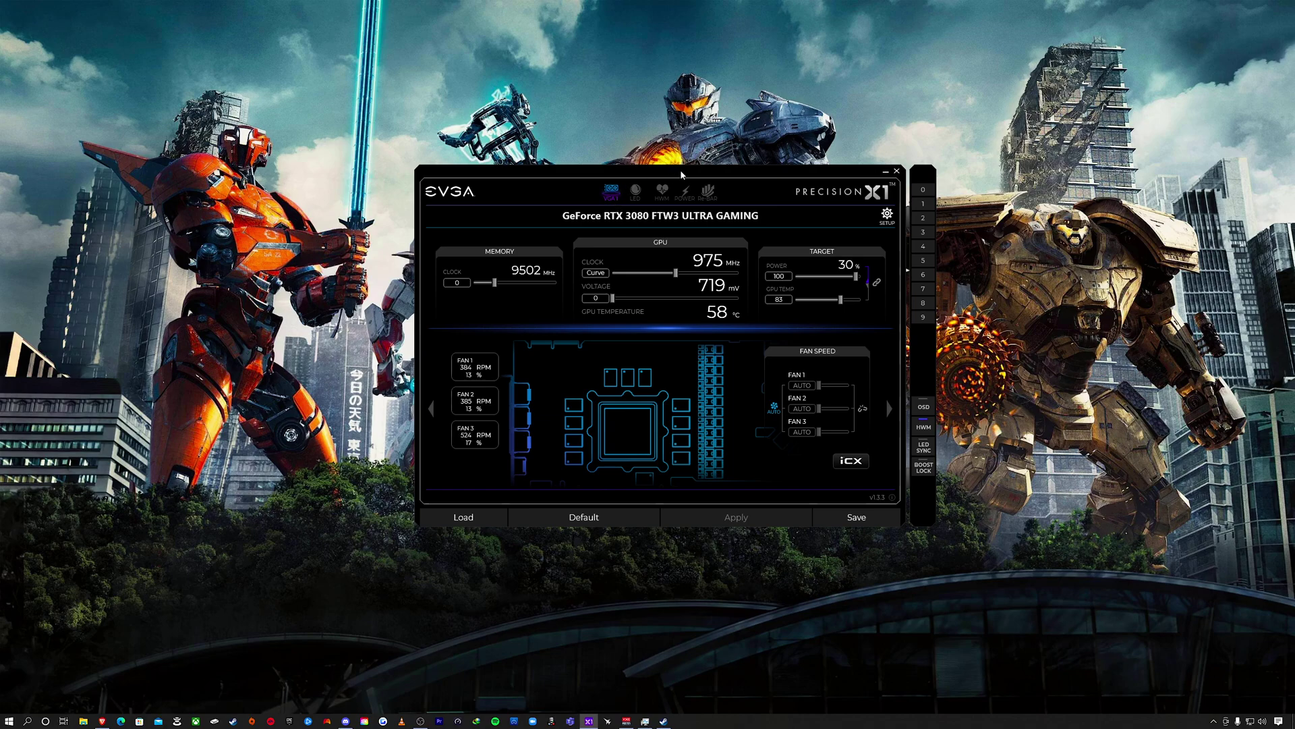
pyautogui.moveTo(680, 169); pyautogui.dragTo(683, 207)
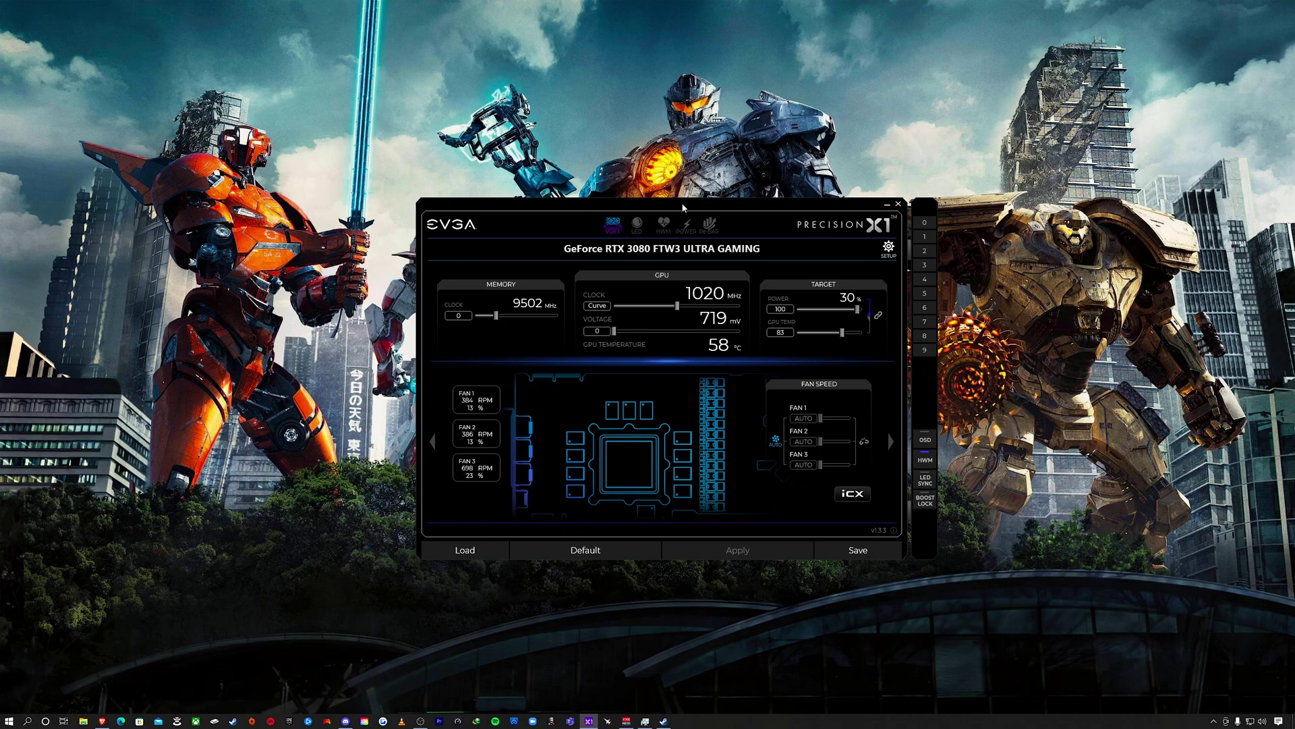
pyautogui.moveTo(632, 318)
pyautogui.moveTo(739, 205); pyautogui.dragTo(707, 181)
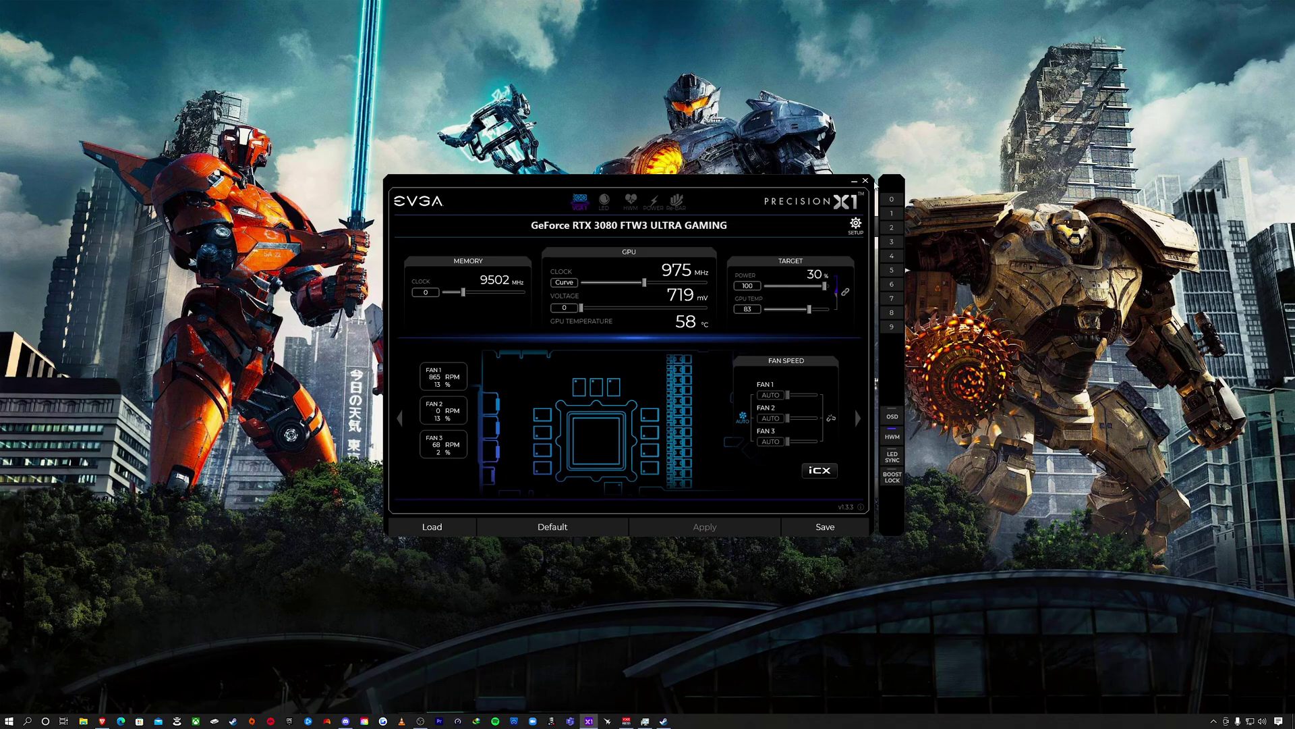
pyautogui.click(865, 181)
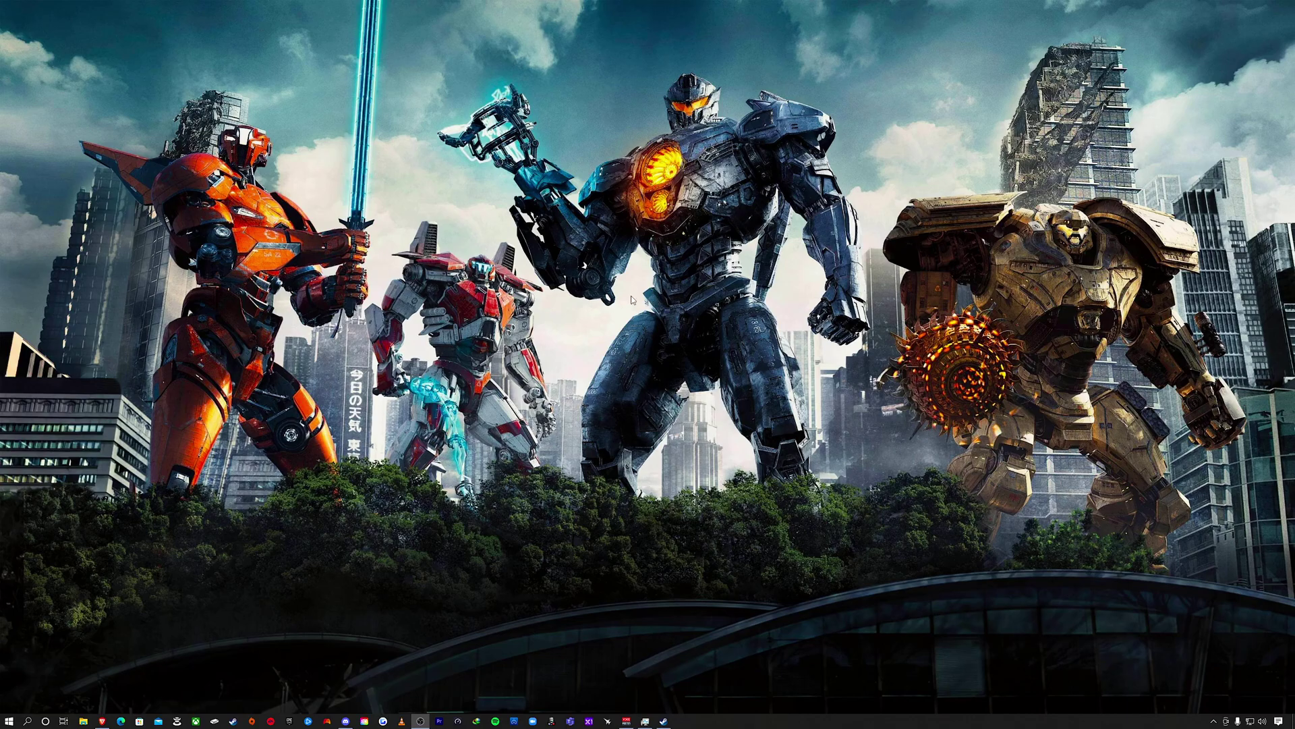
# Launch NVIDIA Control Panel from the desktop right-click menu and move its window left.
pyautogui.rightClick(500, 323)
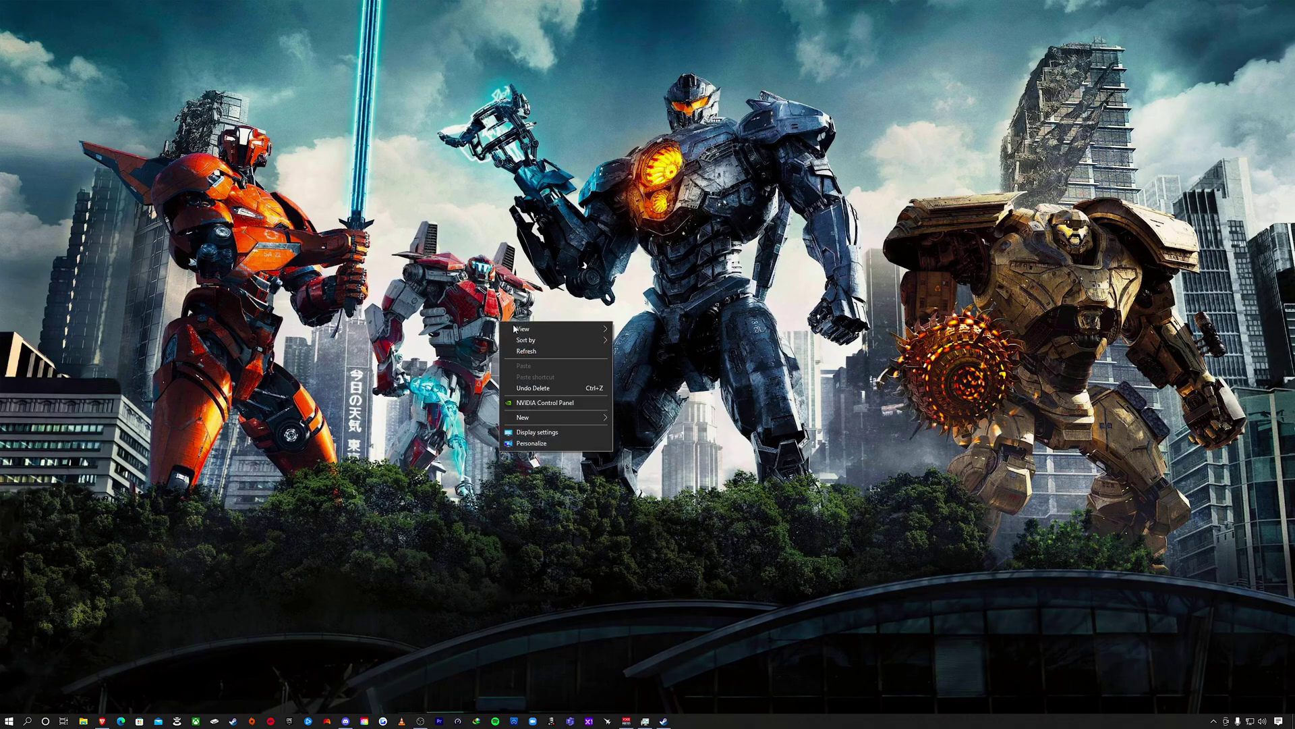
pyautogui.click(554, 405)
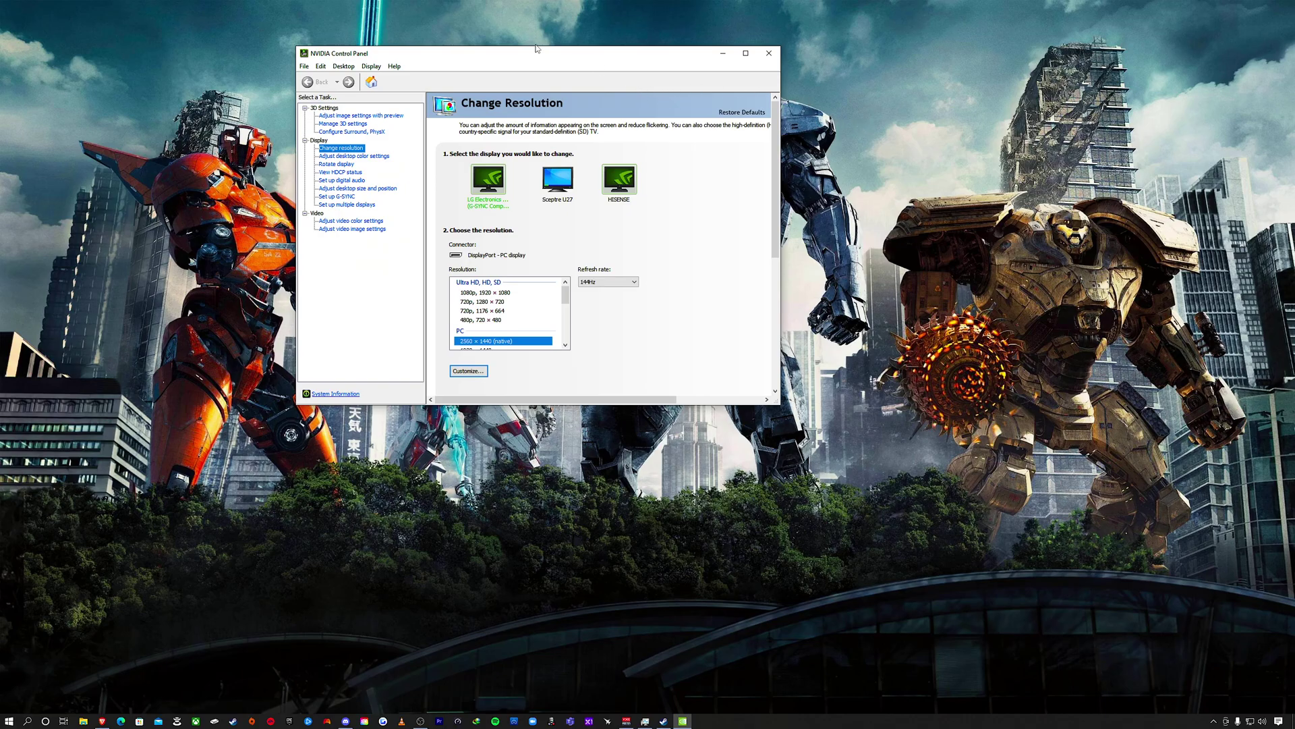
pyautogui.moveTo(570, 61); pyautogui.dragTo(522, 70)
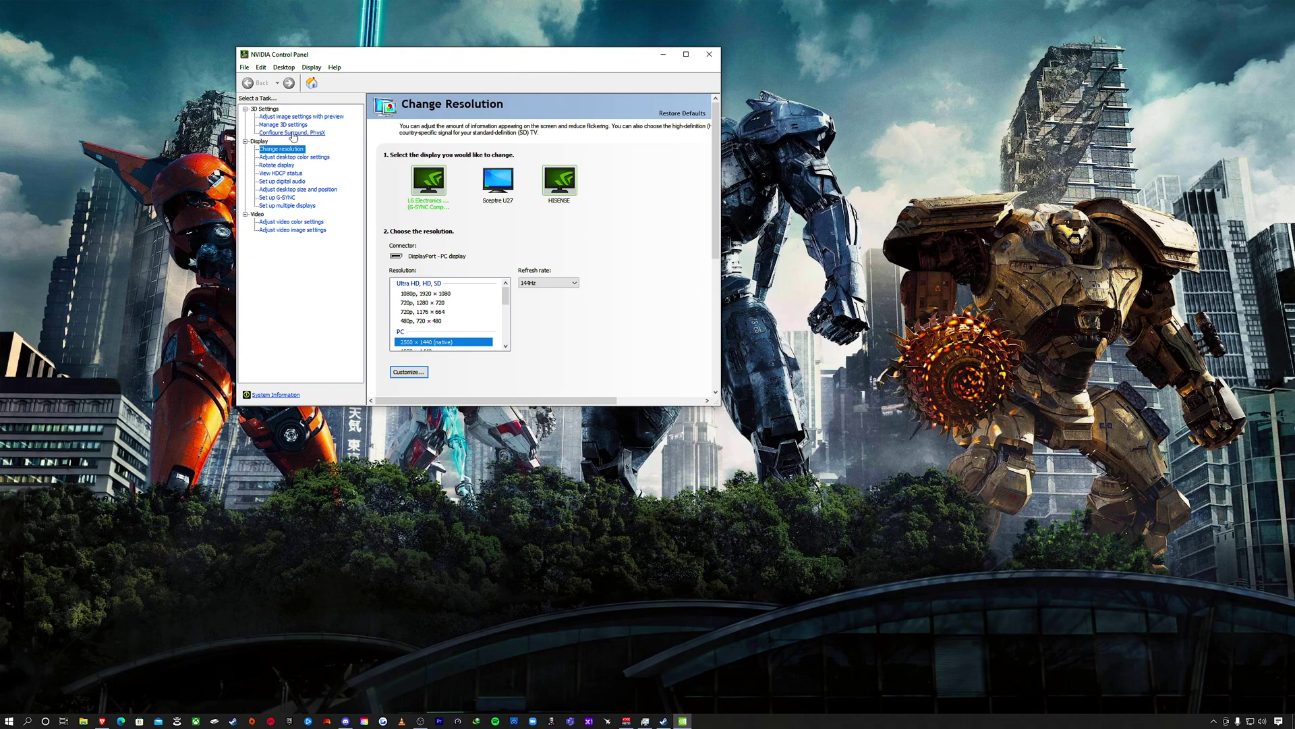
pyautogui.click(269, 126)
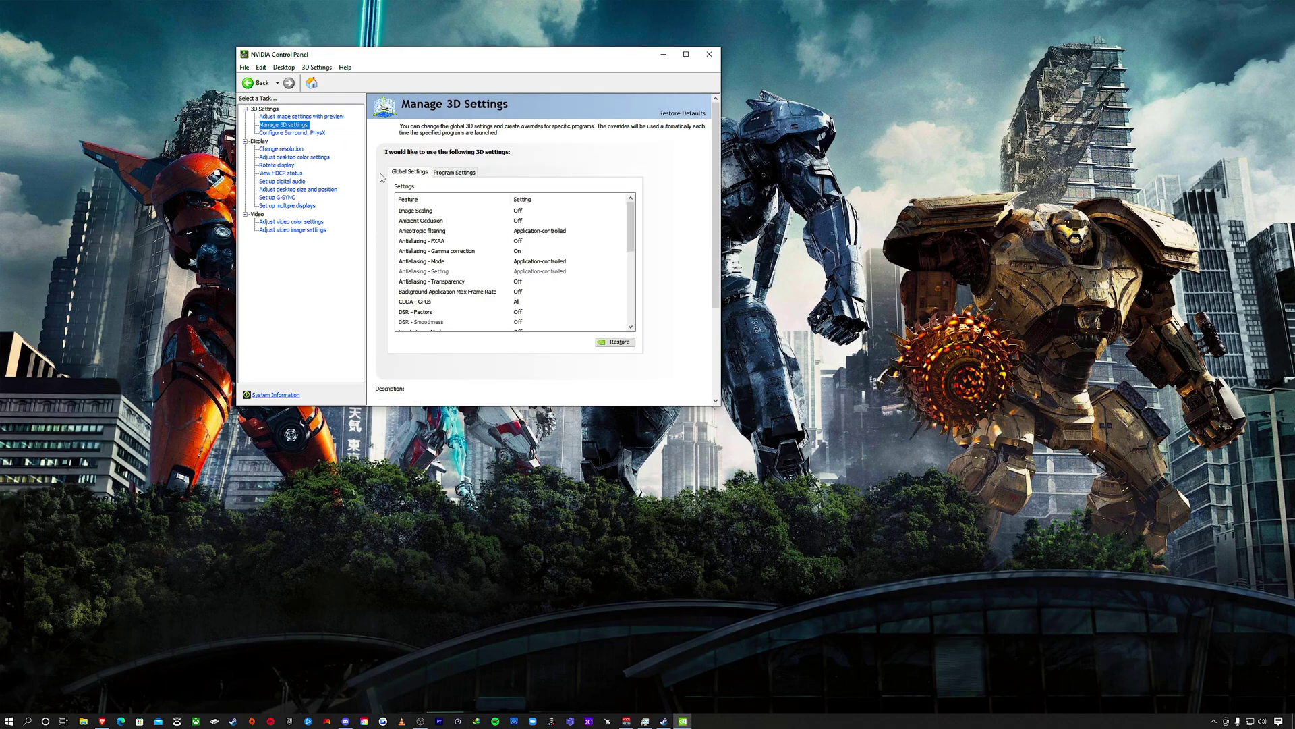
pyautogui.moveTo(631, 236); pyautogui.dragTo(630, 278)
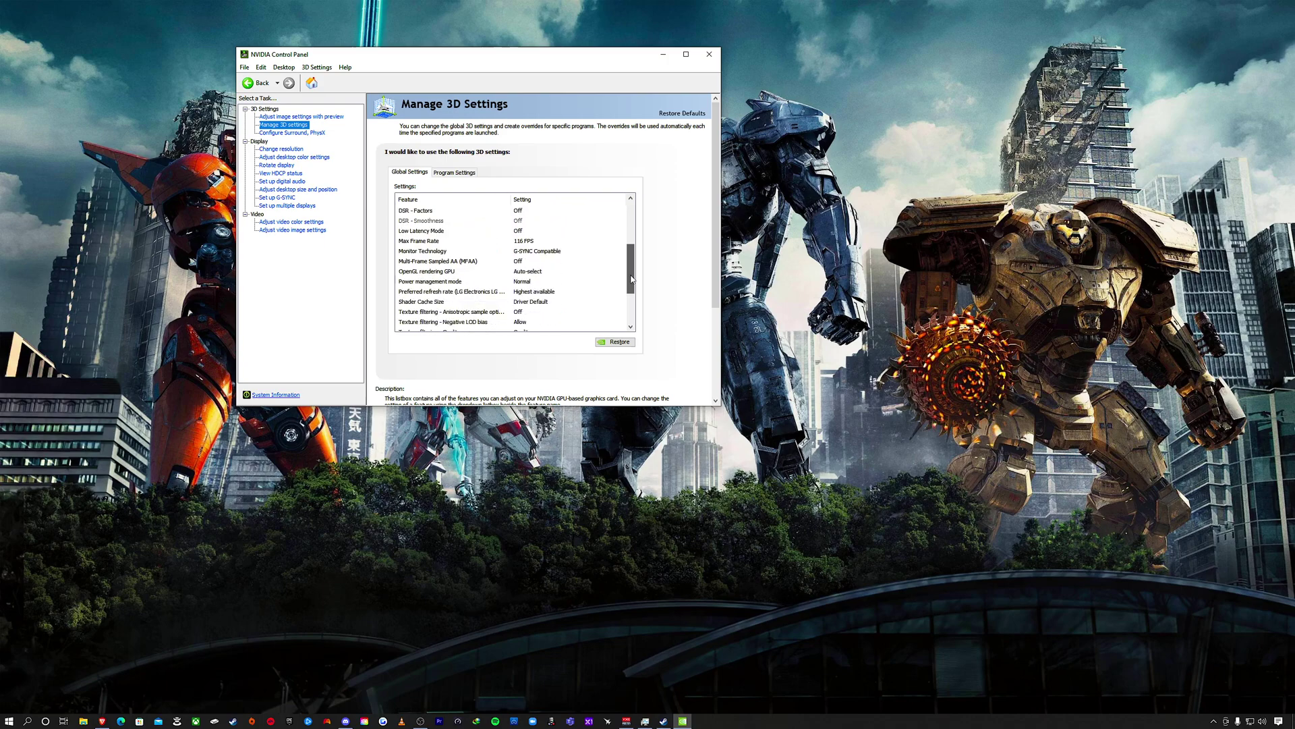
pyautogui.moveTo(631, 279); pyautogui.dragTo(631, 278)
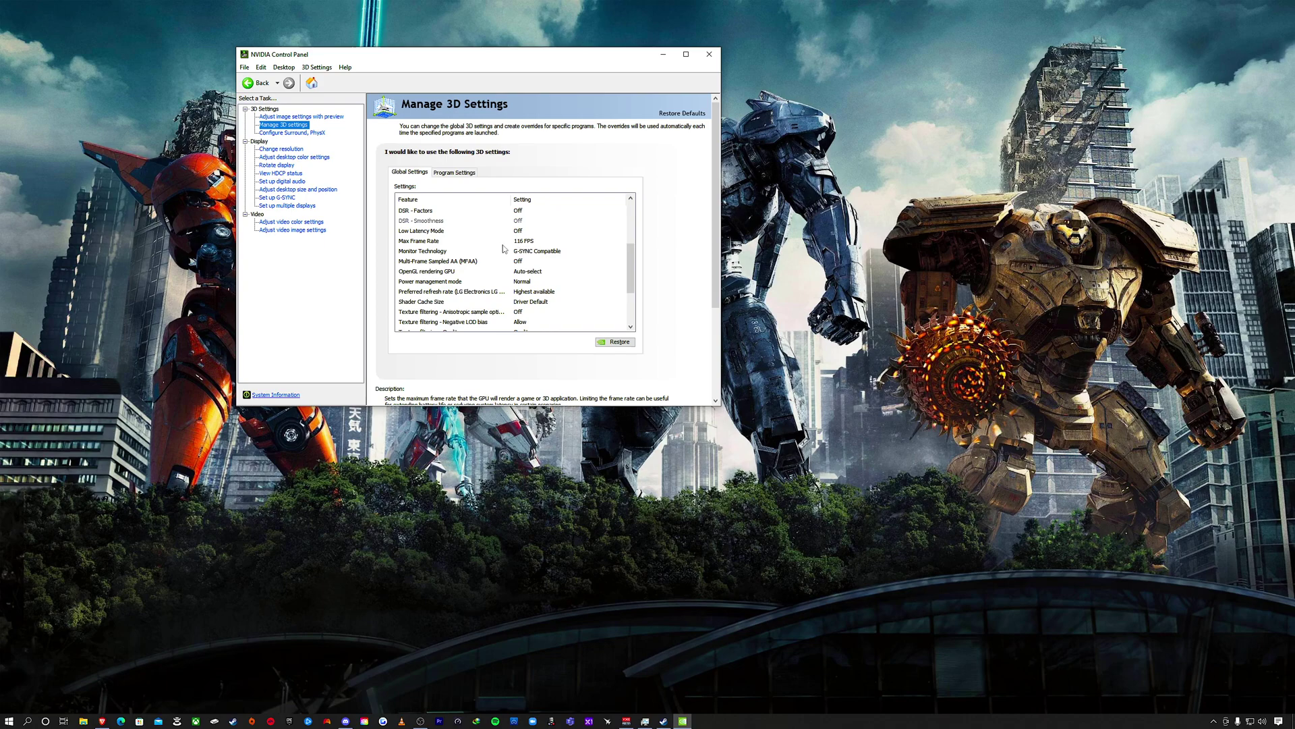
pyautogui.moveTo(425, 252)
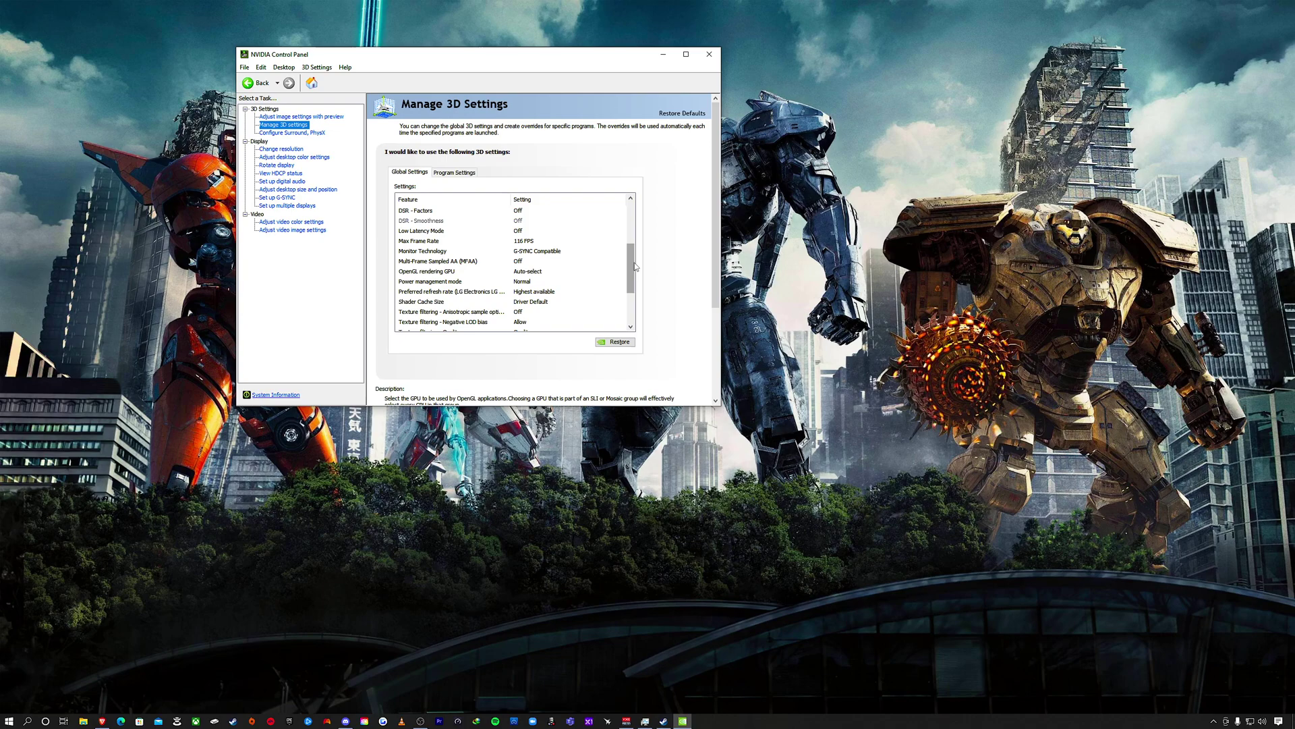
pyautogui.scroll(-1, 635, 267)
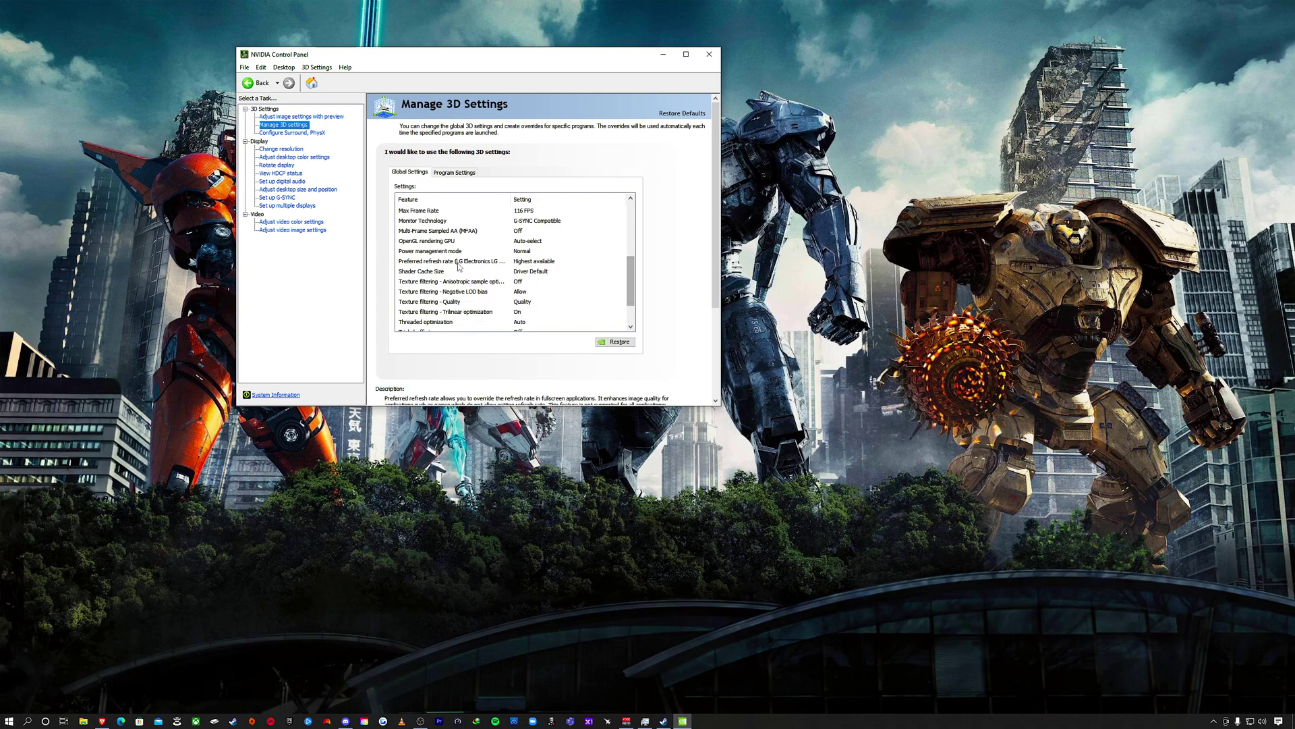
pyautogui.click(533, 262)
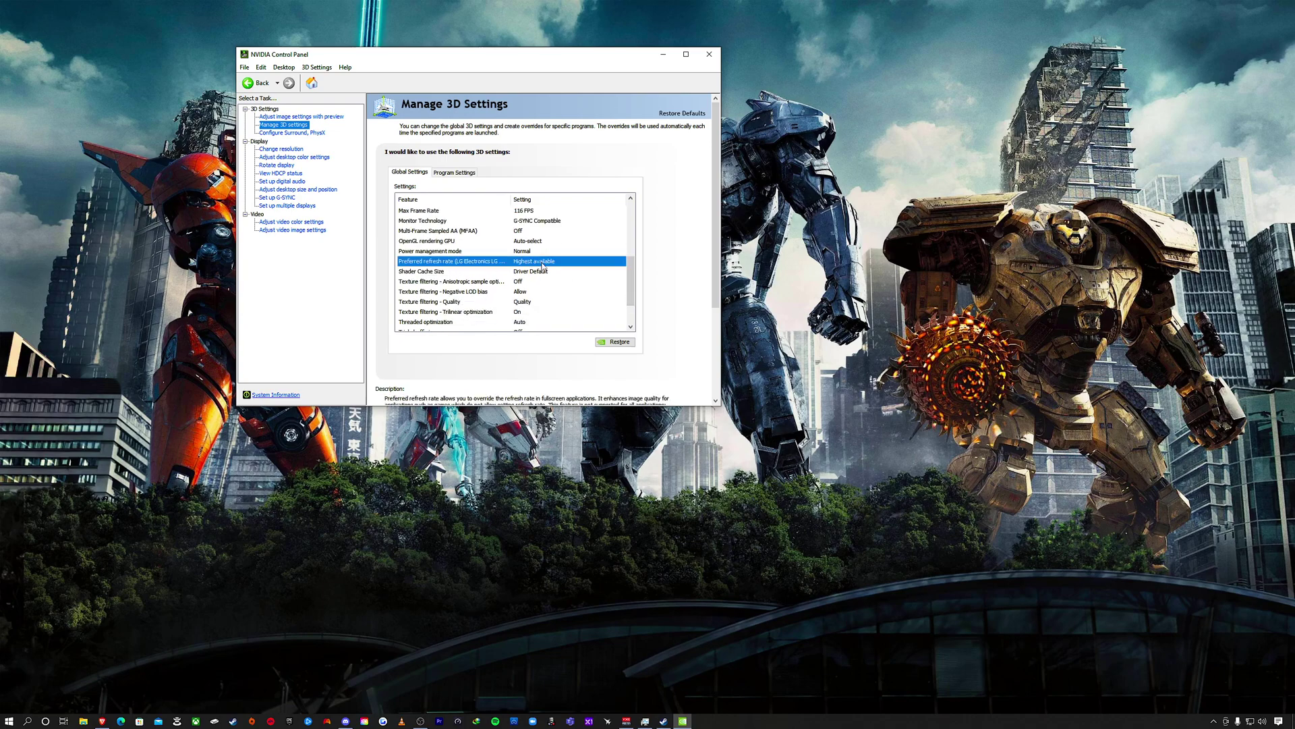
pyautogui.click(543, 262)
pyautogui.click(543, 262)
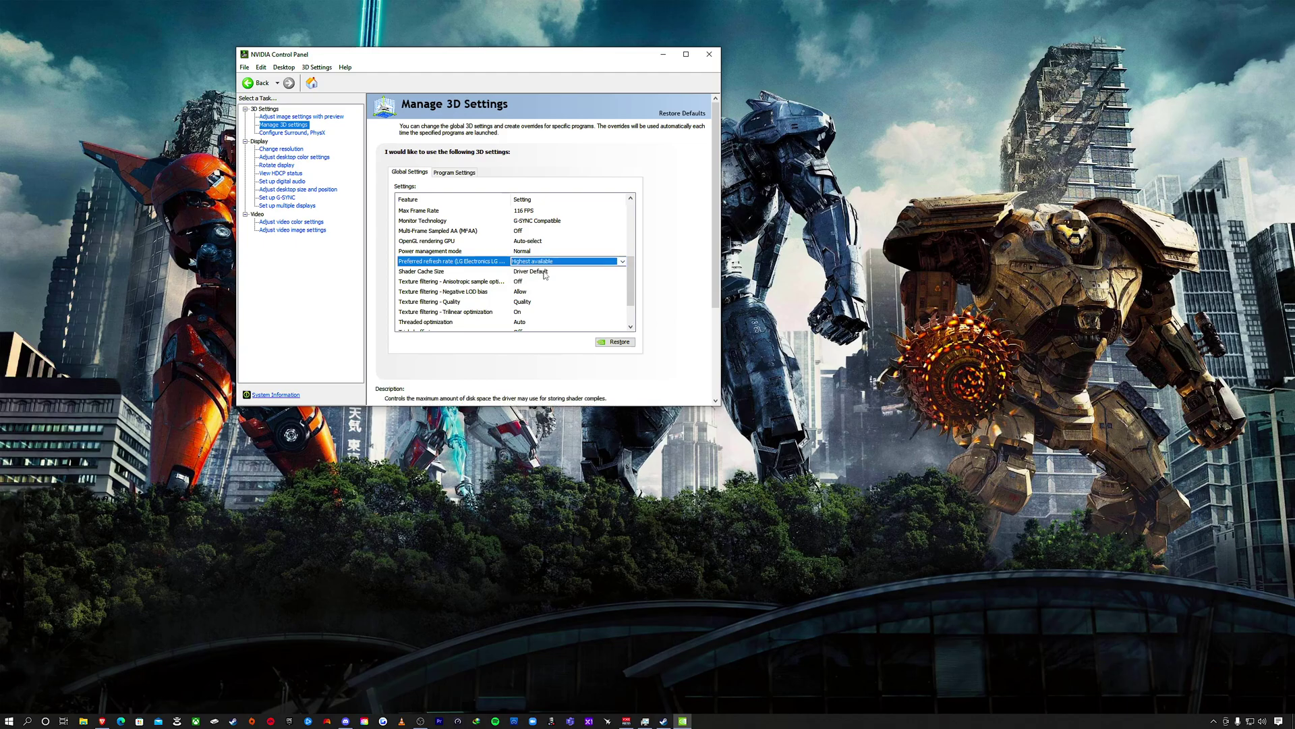
pyautogui.moveTo(629, 270); pyautogui.dragTo(631, 313)
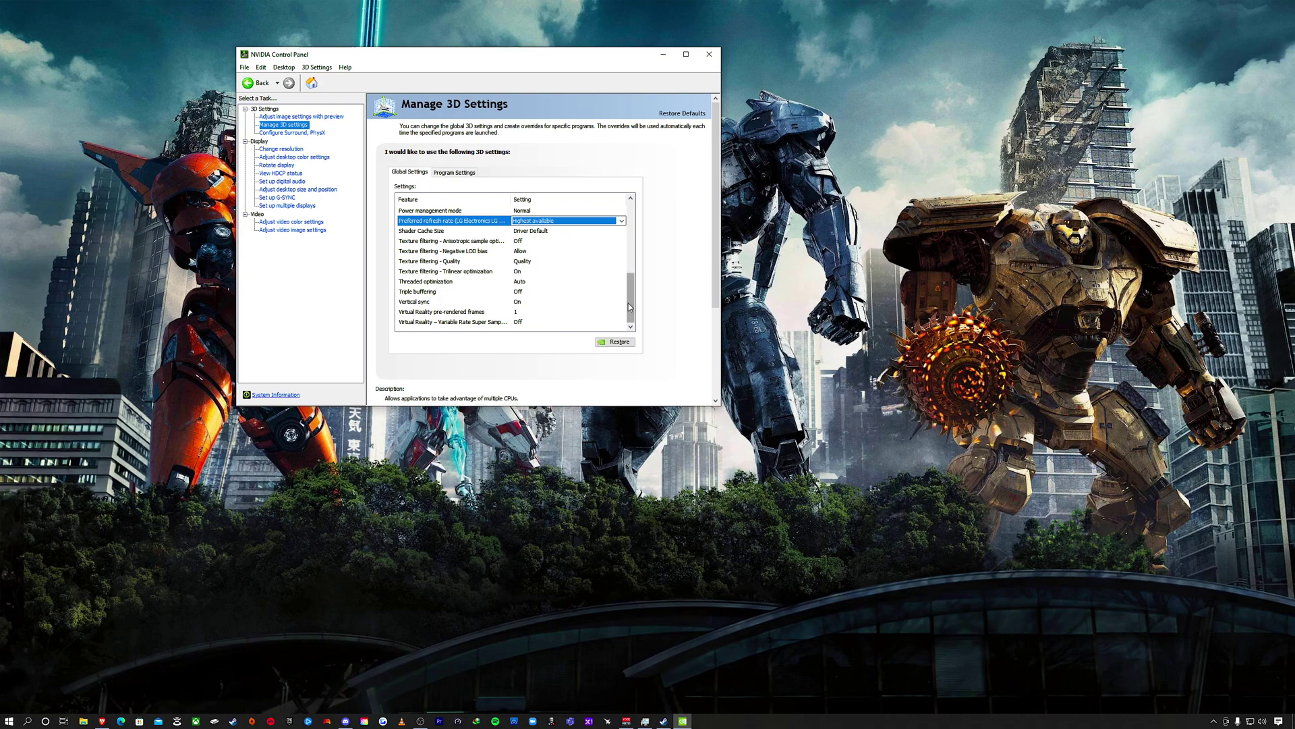
pyautogui.moveTo(629, 301)
pyautogui.mouseDown()
pyautogui.moveTo(632, 243)
pyautogui.moveTo(630, 309)
pyautogui.mouseUp()
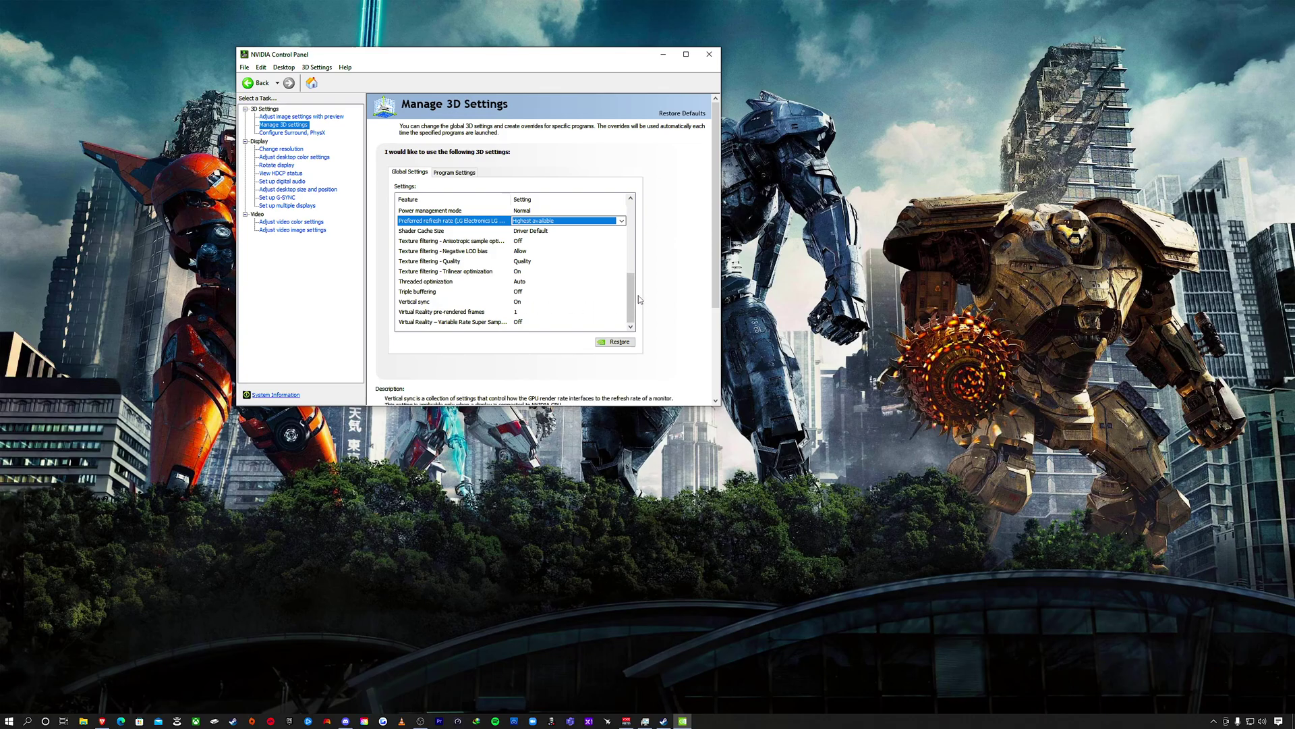
pyautogui.moveTo(632, 302); pyautogui.dragTo(642, 165)
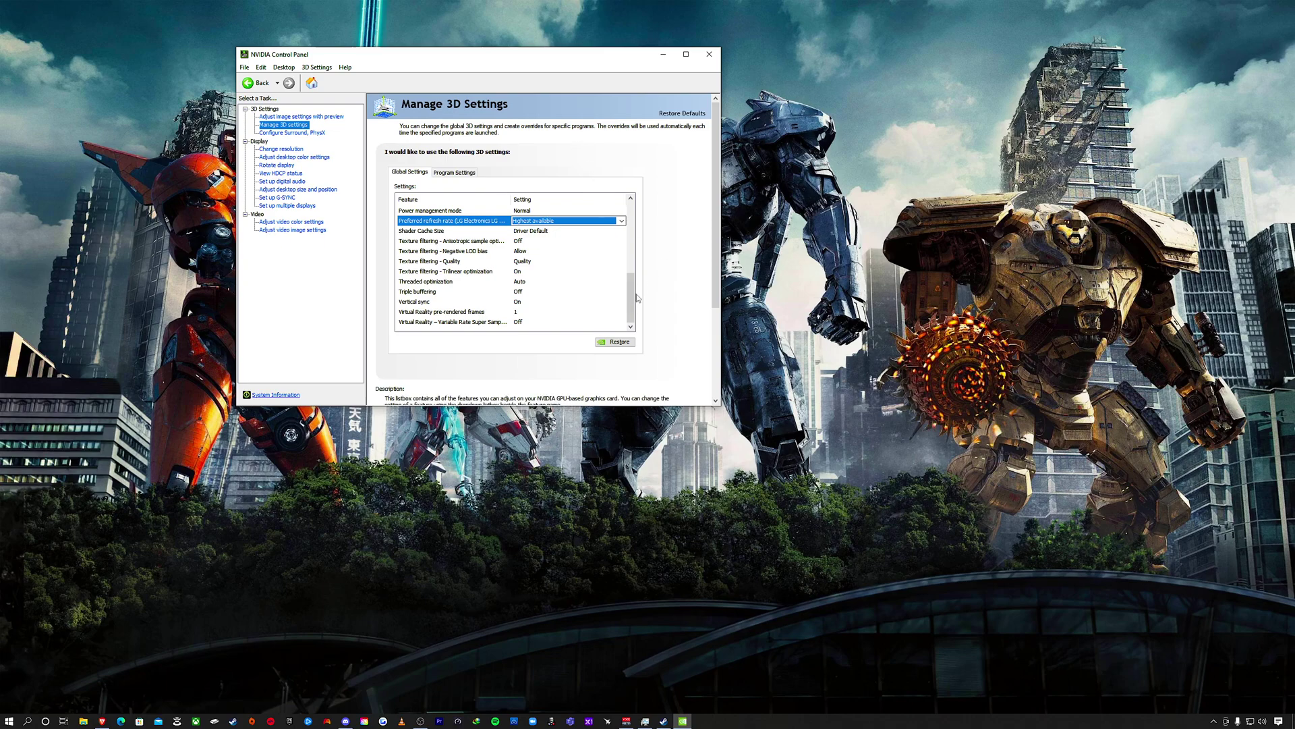
pyautogui.click(485, 220)
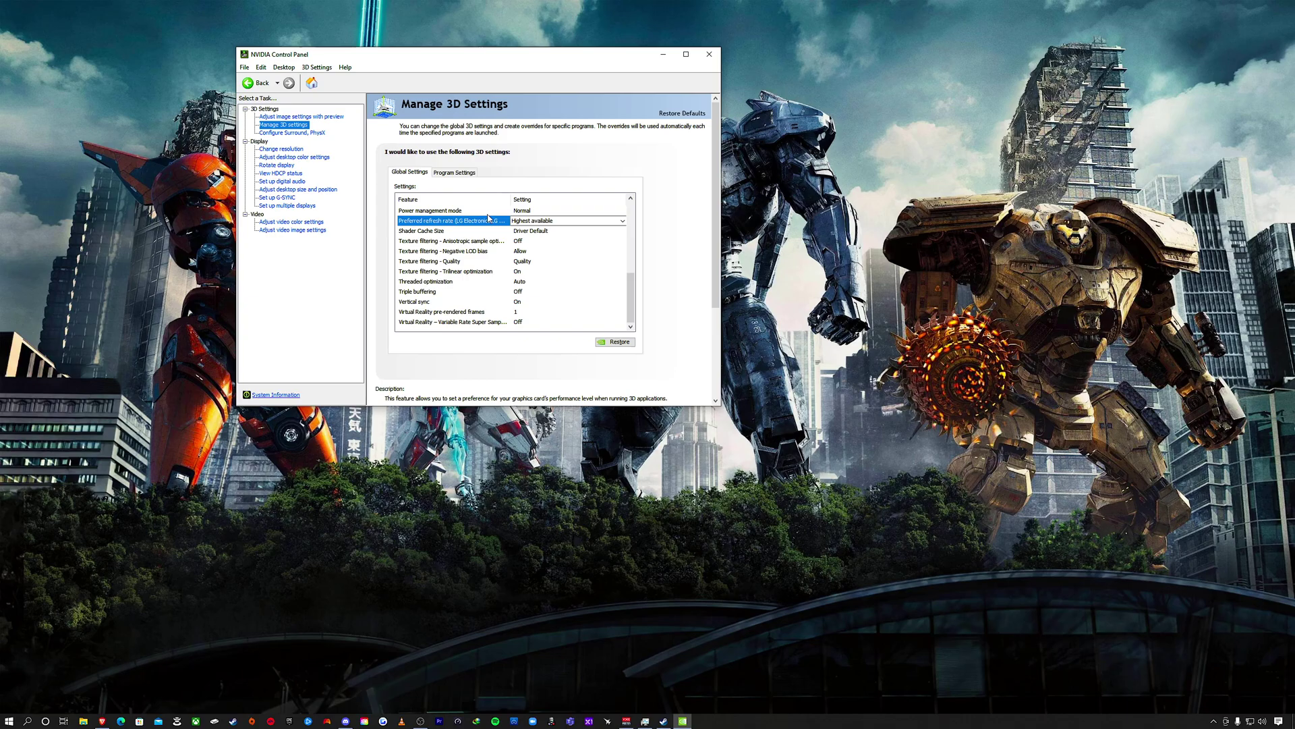
# On Configure Surround, PhysX, keep NVIDIA GeForce RTX 3080 as the PhysX processor.
pyautogui.click(286, 133)
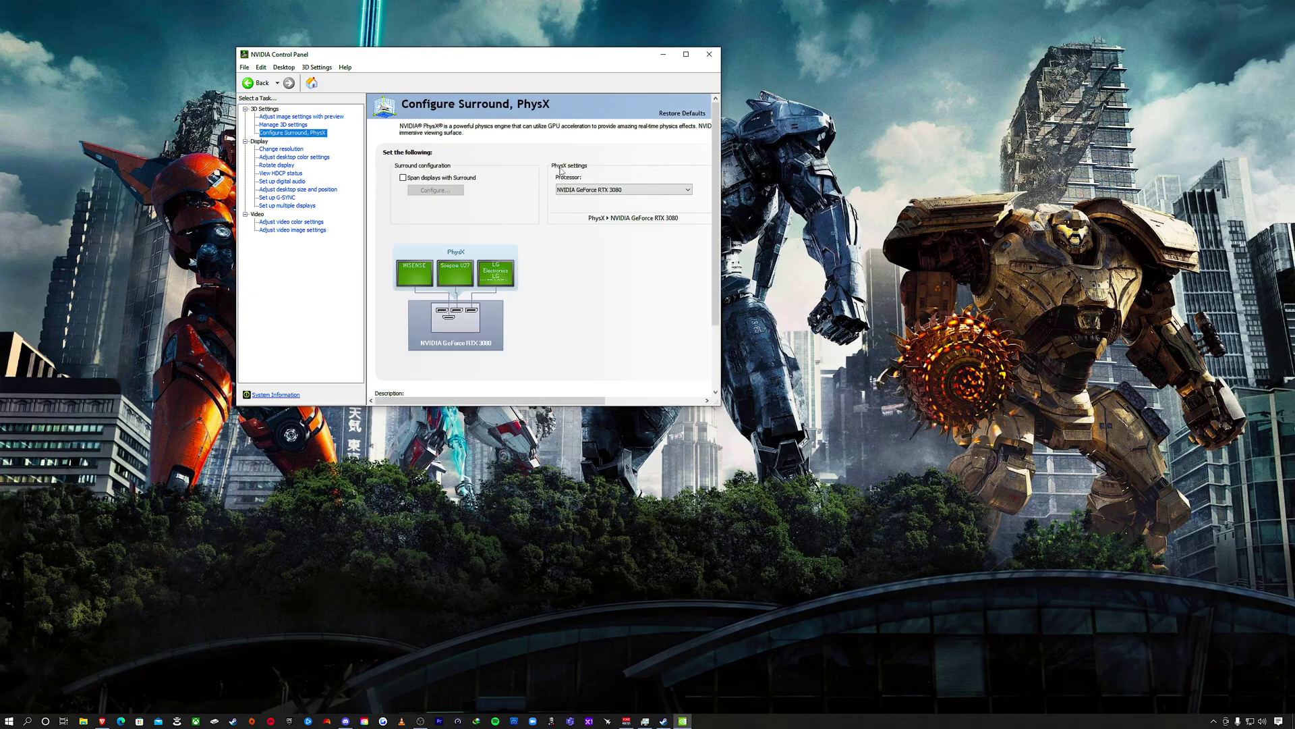
pyautogui.moveTo(524, 400); pyautogui.dragTo(564, 401)
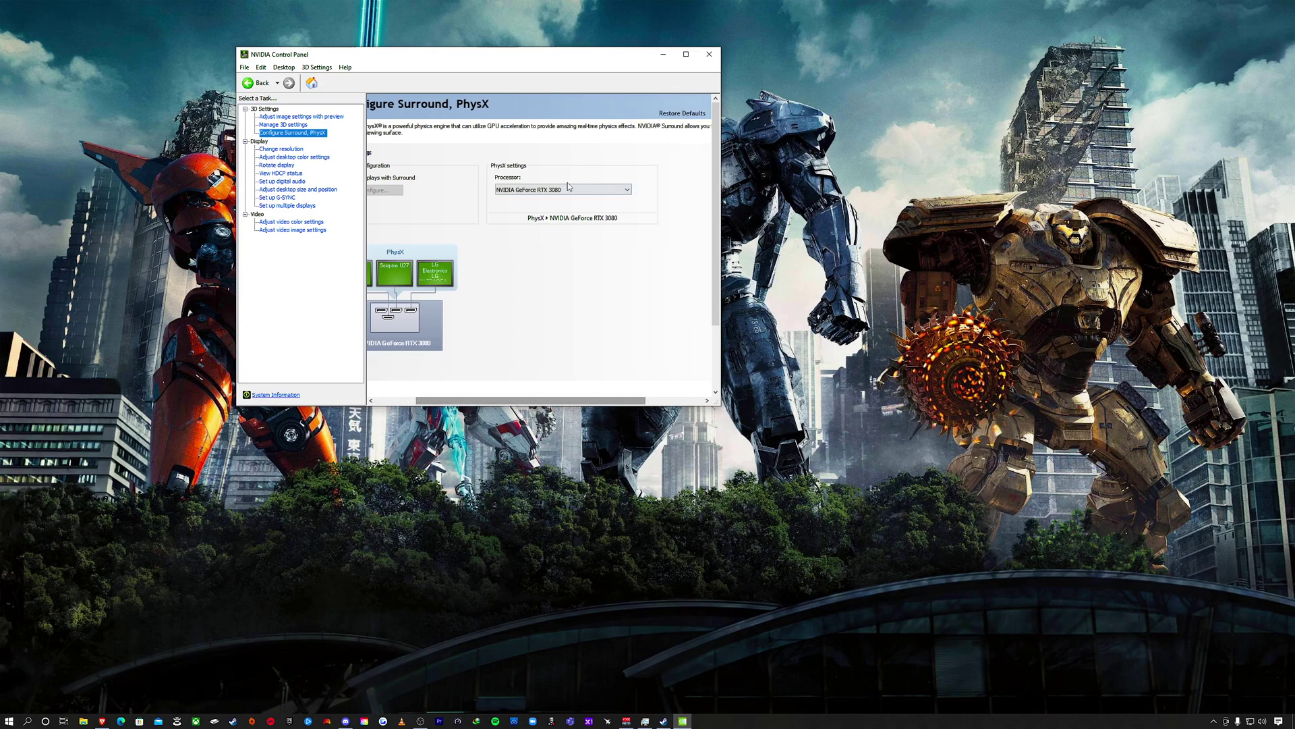
pyautogui.click(568, 189)
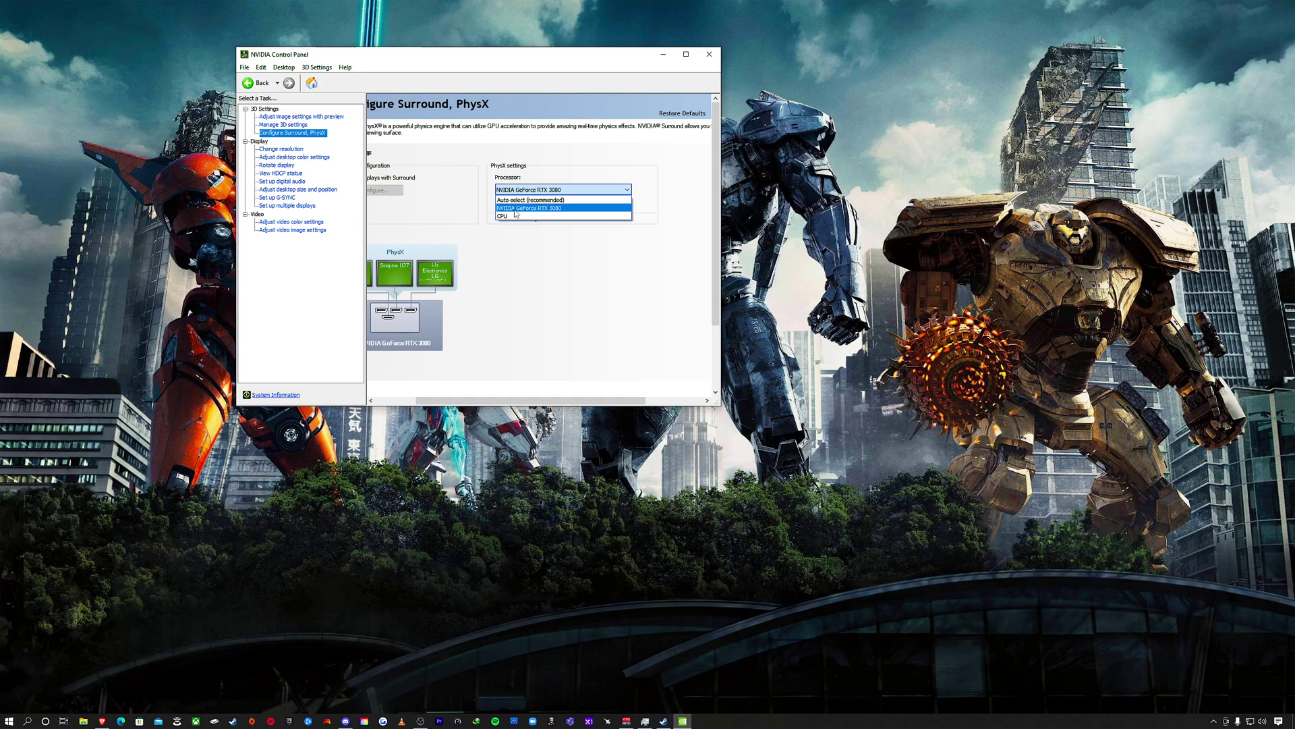
pyautogui.click(526, 210)
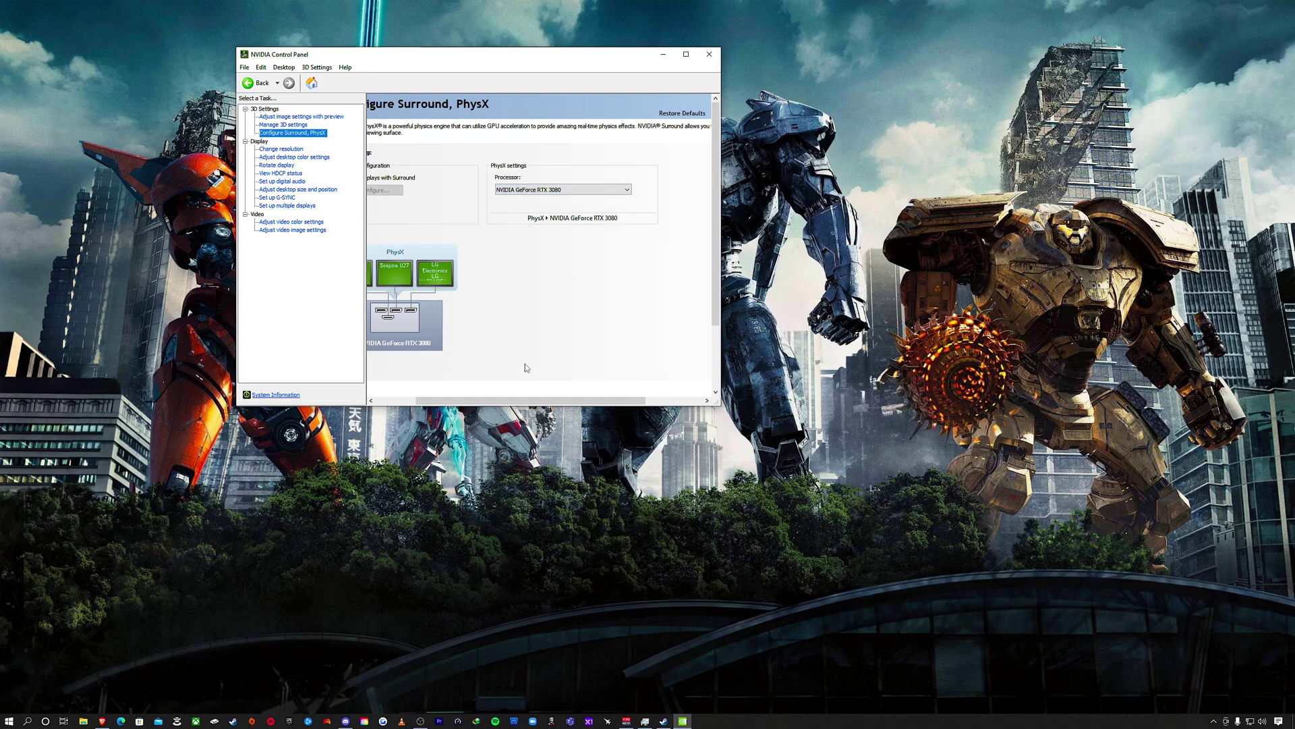
pyautogui.moveTo(519, 400); pyautogui.dragTo(503, 400)
pyautogui.scroll(-2, 704, 337)
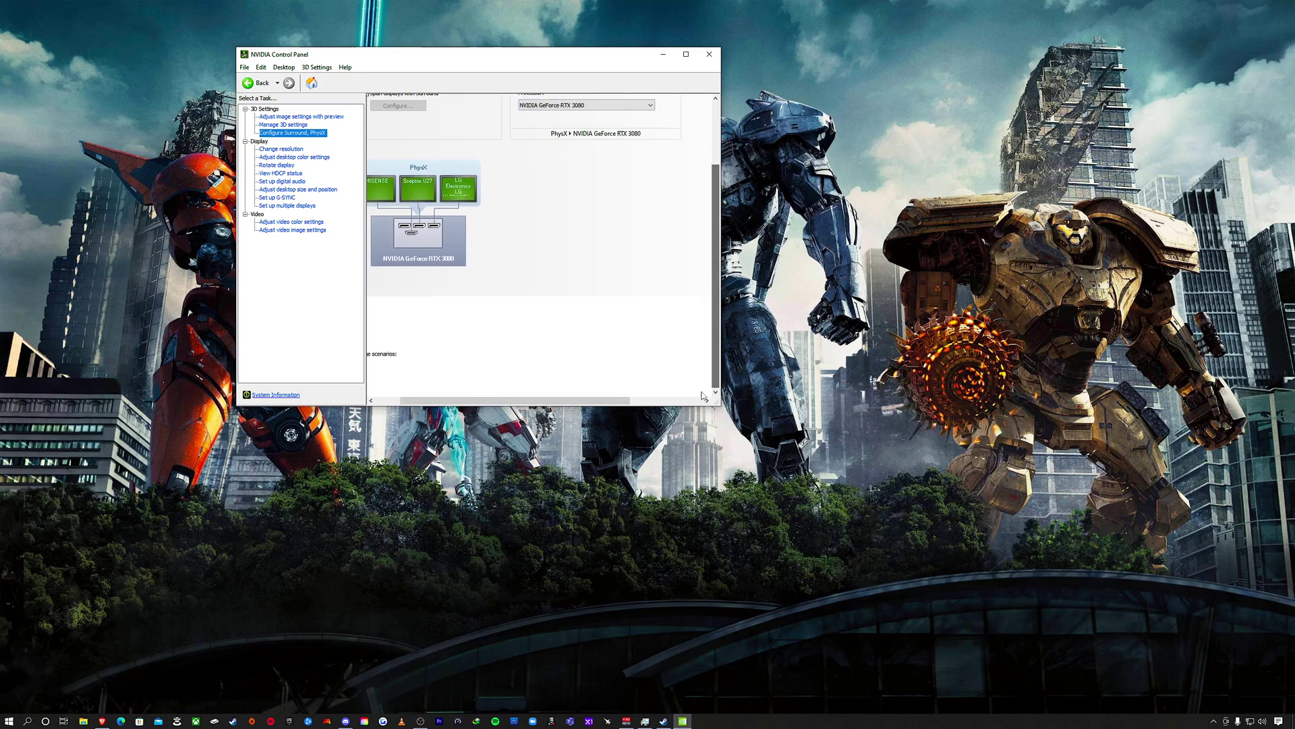
pyautogui.scroll(2, 592, 341)
pyautogui.moveTo(505, 401); pyautogui.dragTo(416, 392)
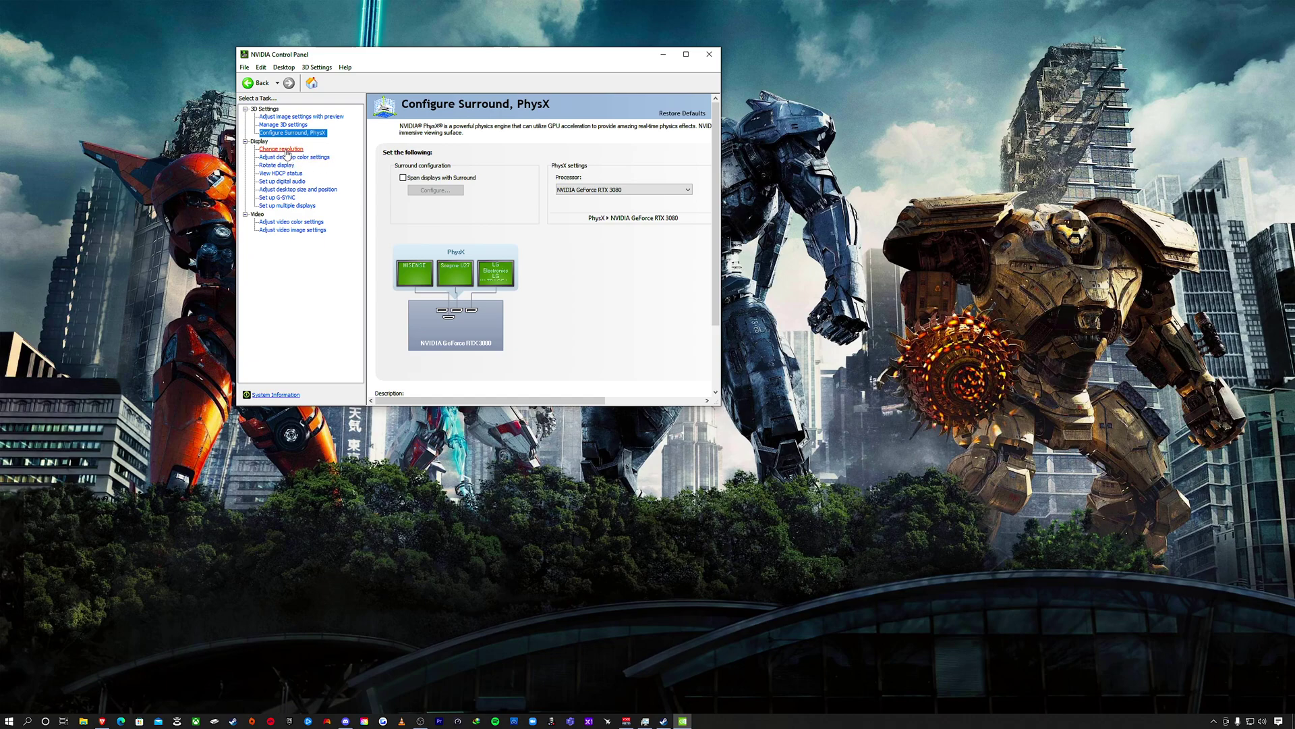
# Set the LG Electronics display to 2560 × 1440 (native) at 144Hz on Change resolution.
pyautogui.click(286, 151)
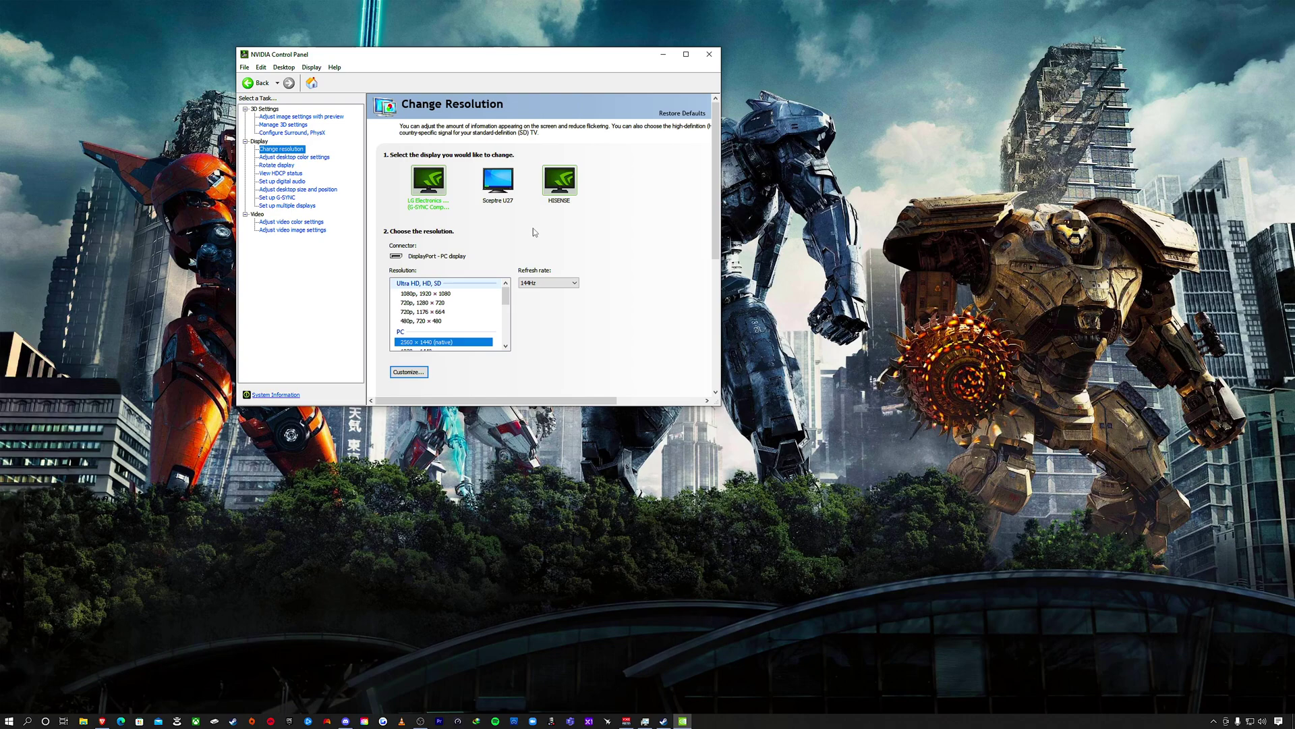
pyautogui.click(506, 310)
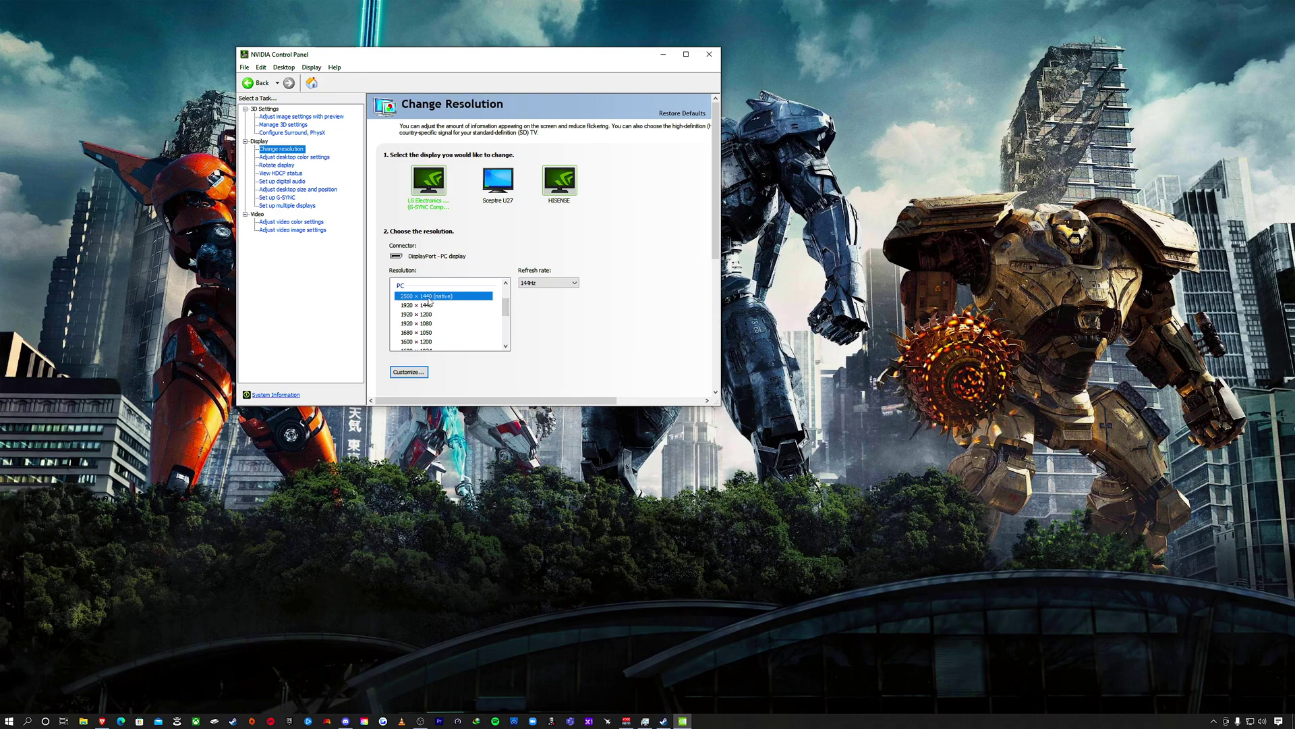
pyautogui.click(534, 283)
pyautogui.click(533, 292)
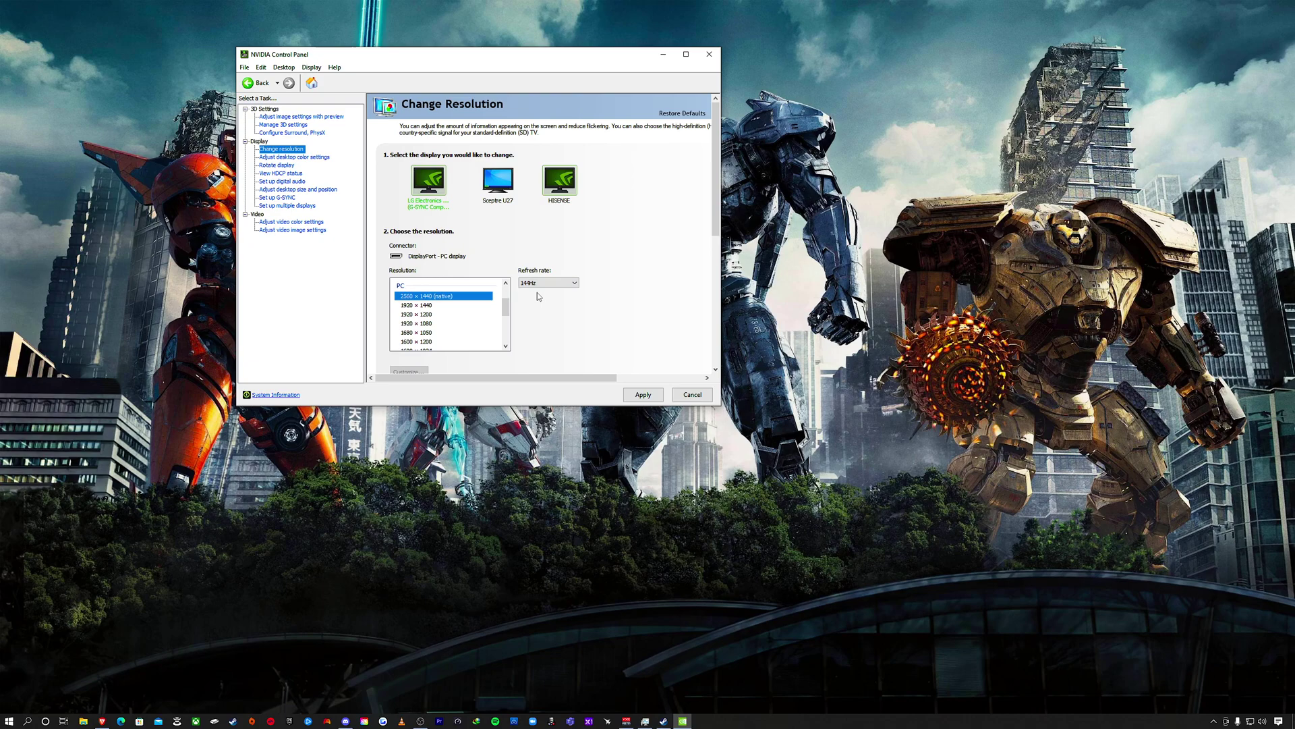
# Keep the Sceptre U27 at 3840 × 2160 (native) and 60Hz, then review its colour settings.
pyautogui.click(503, 189)
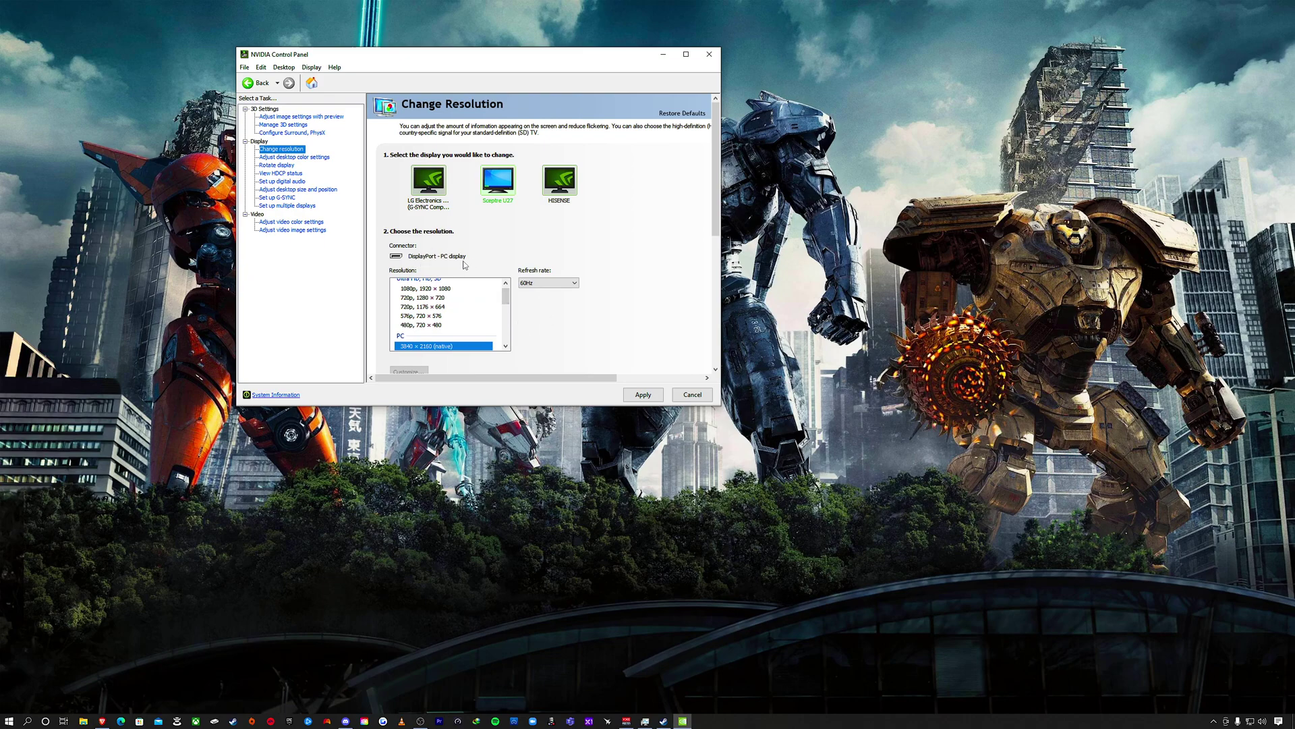
pyautogui.scroll(-1, 446, 314)
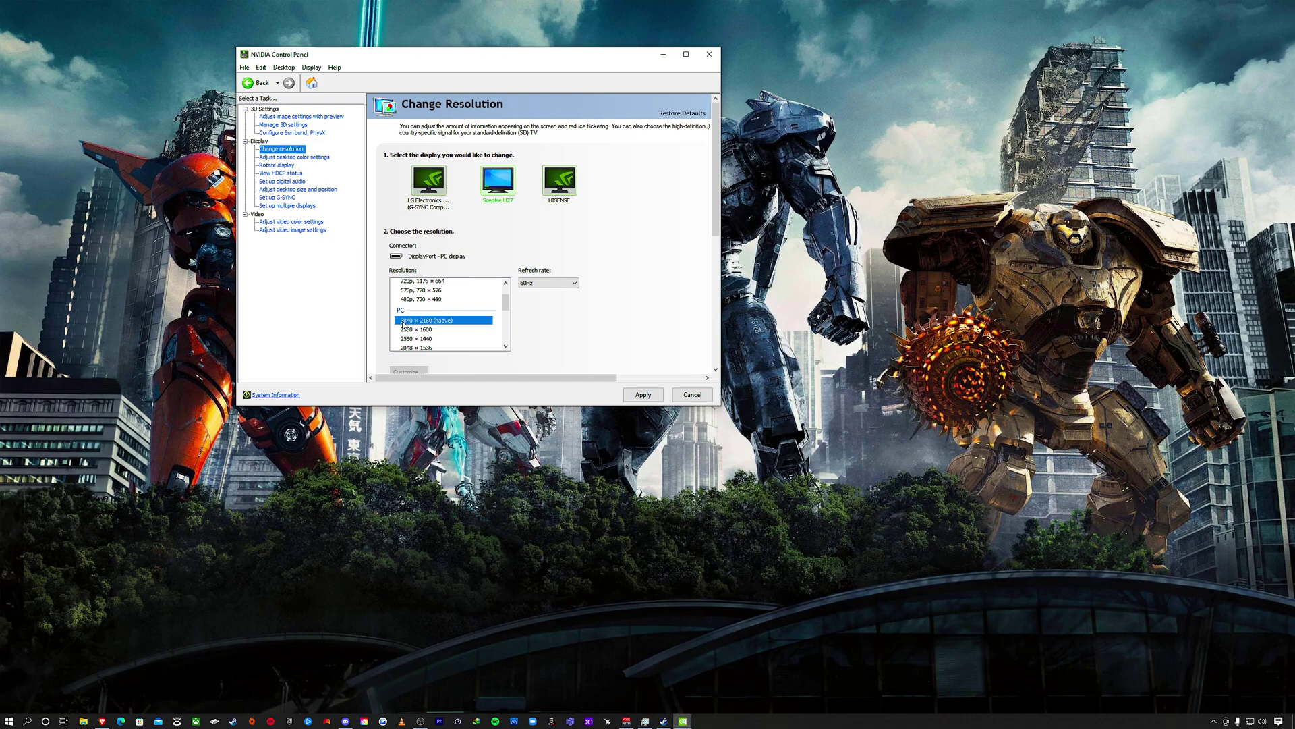
pyautogui.click(541, 283)
pyautogui.click(529, 293)
pyautogui.click(500, 194)
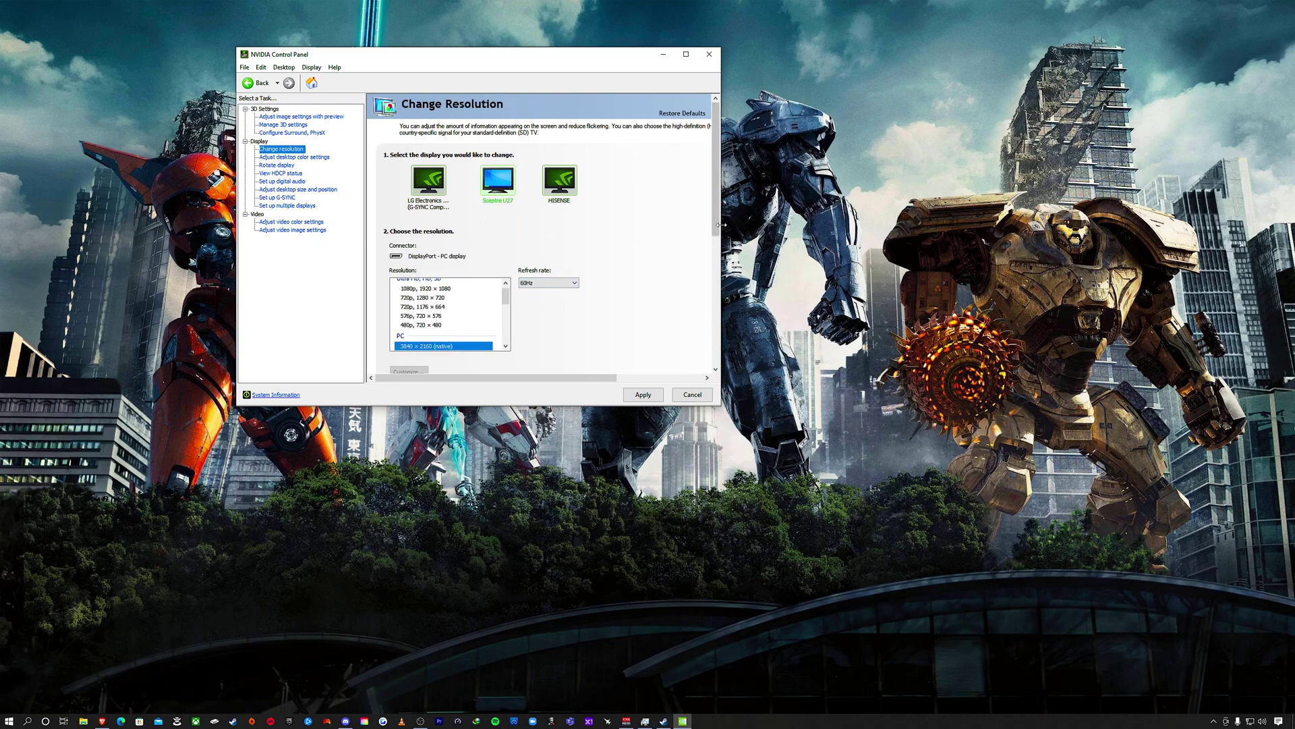
pyautogui.scroll(-3, 719, 229)
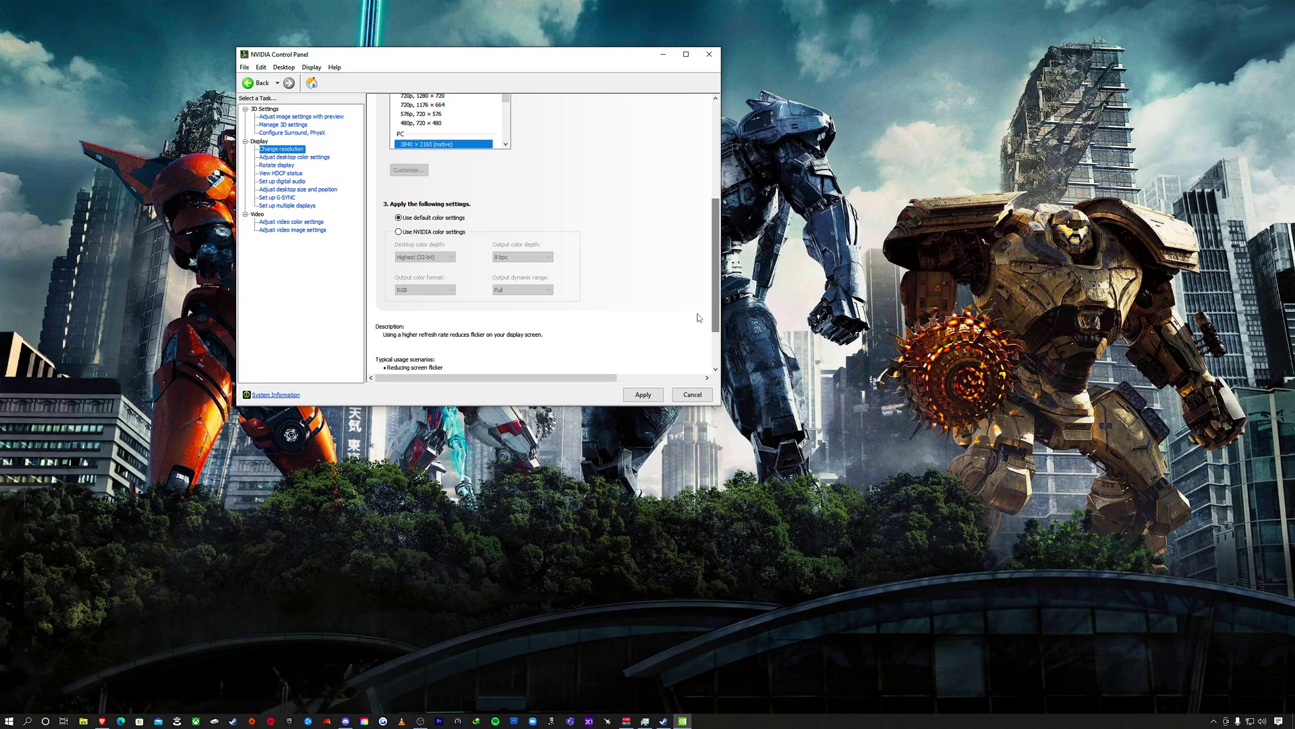
pyautogui.moveTo(714, 293); pyautogui.dragTo(715, 315)
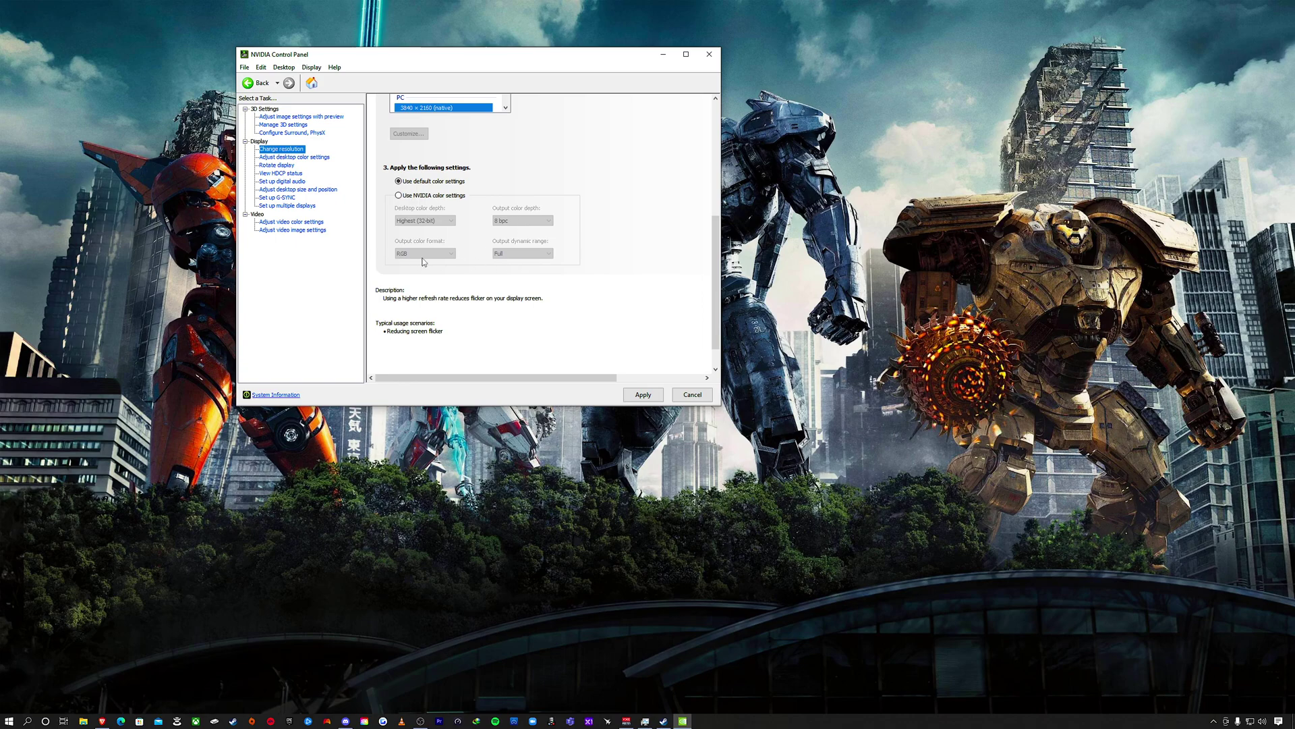
pyautogui.scroll(3, 547, 263)
# Keep the HISENSE display at 3840 × 2160 and 120Hz, checking its colour settings.
pyautogui.scroll(1, 547, 264)
pyautogui.click(560, 156)
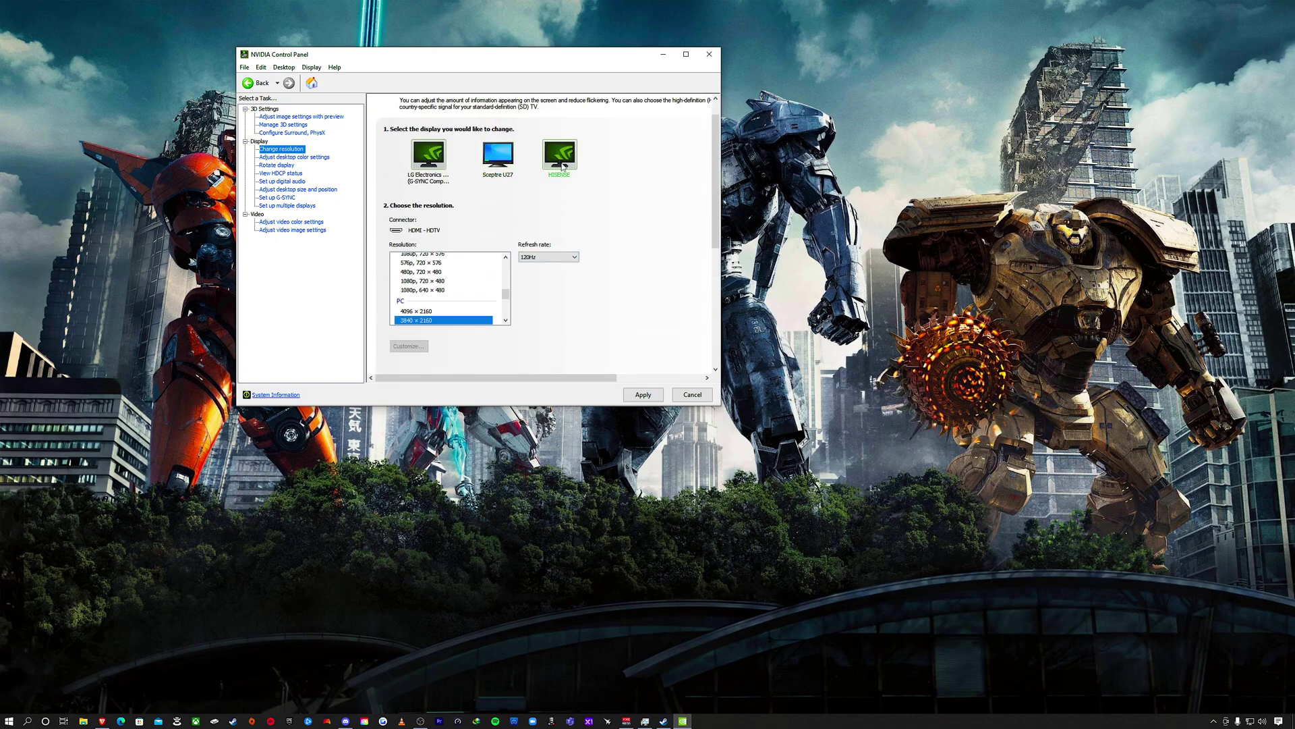
pyautogui.scroll(-1, 448, 296)
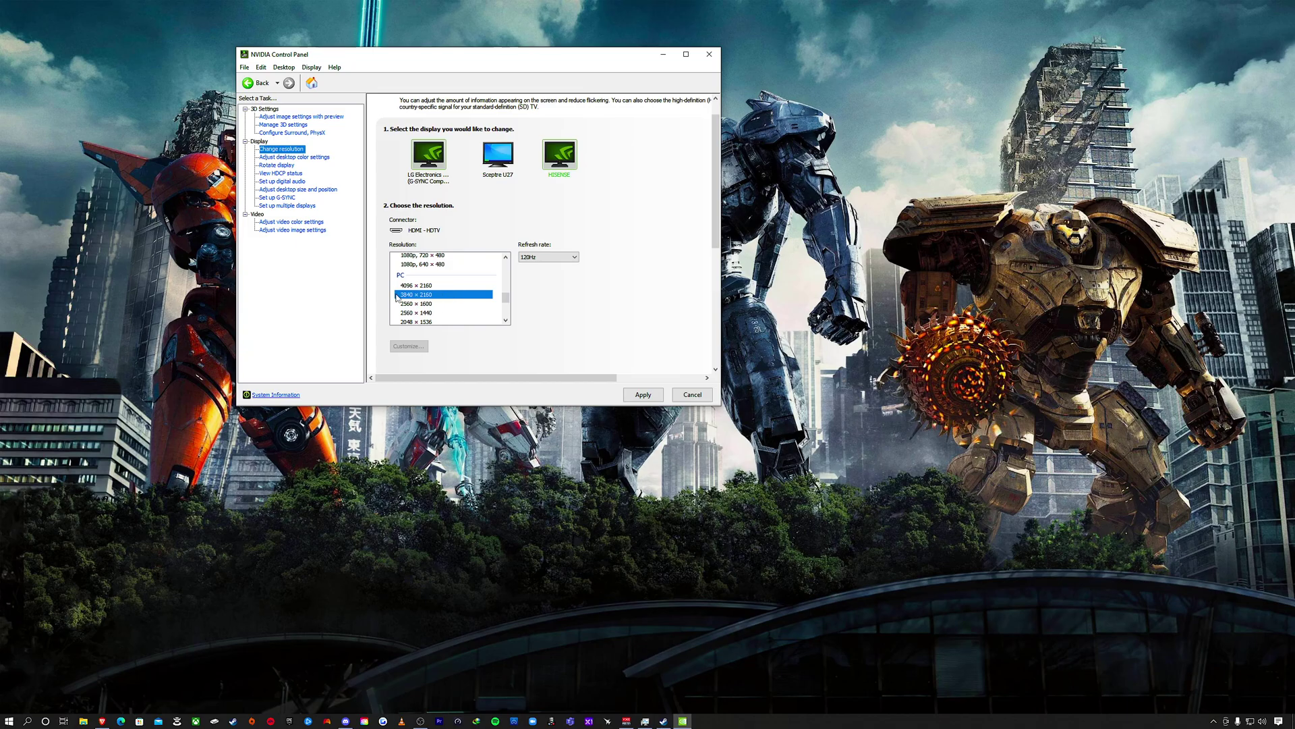
pyautogui.click(550, 258)
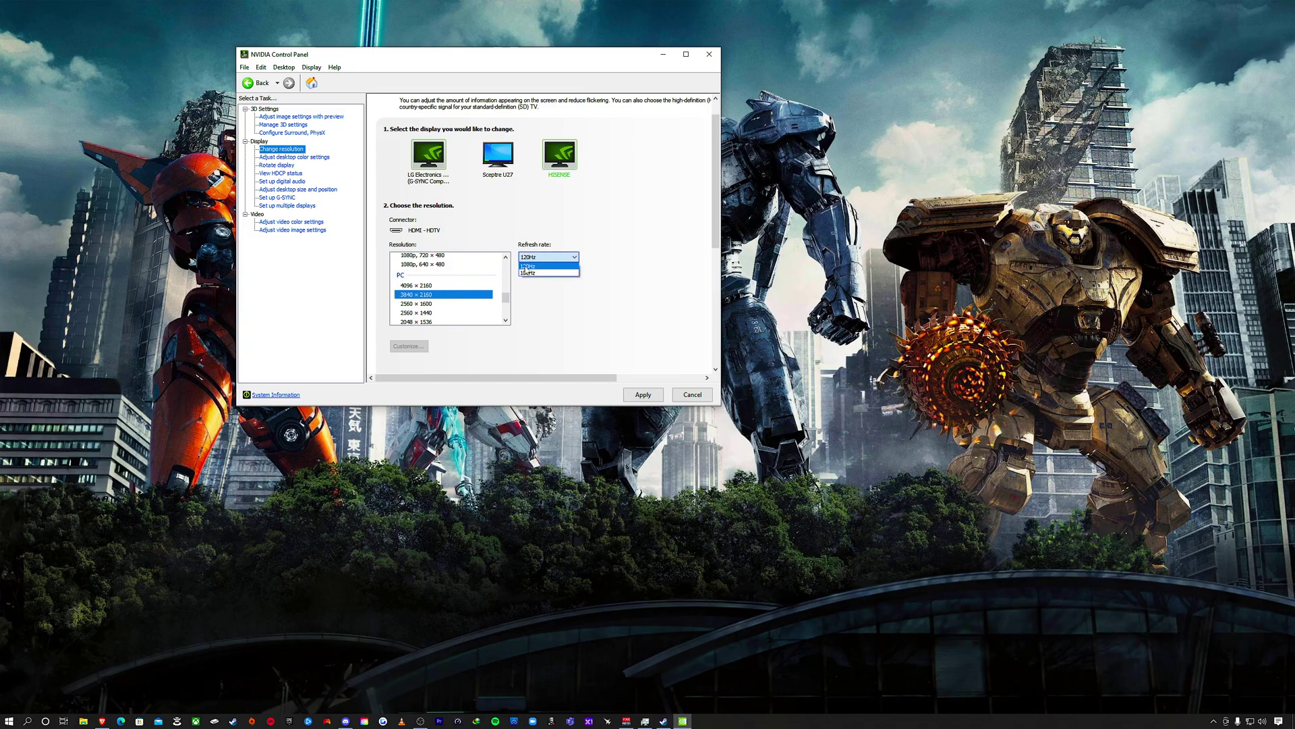
pyautogui.click(531, 266)
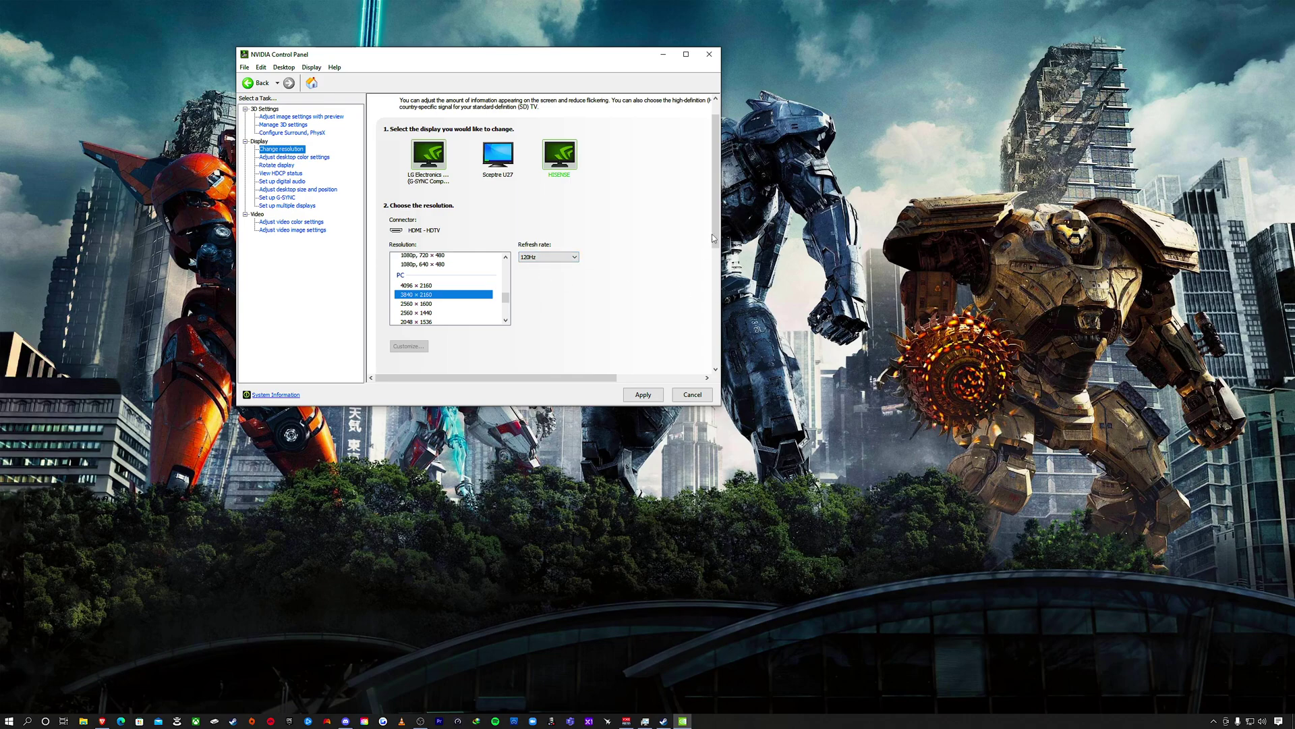
pyautogui.moveTo(714, 238); pyautogui.dragTo(708, 323)
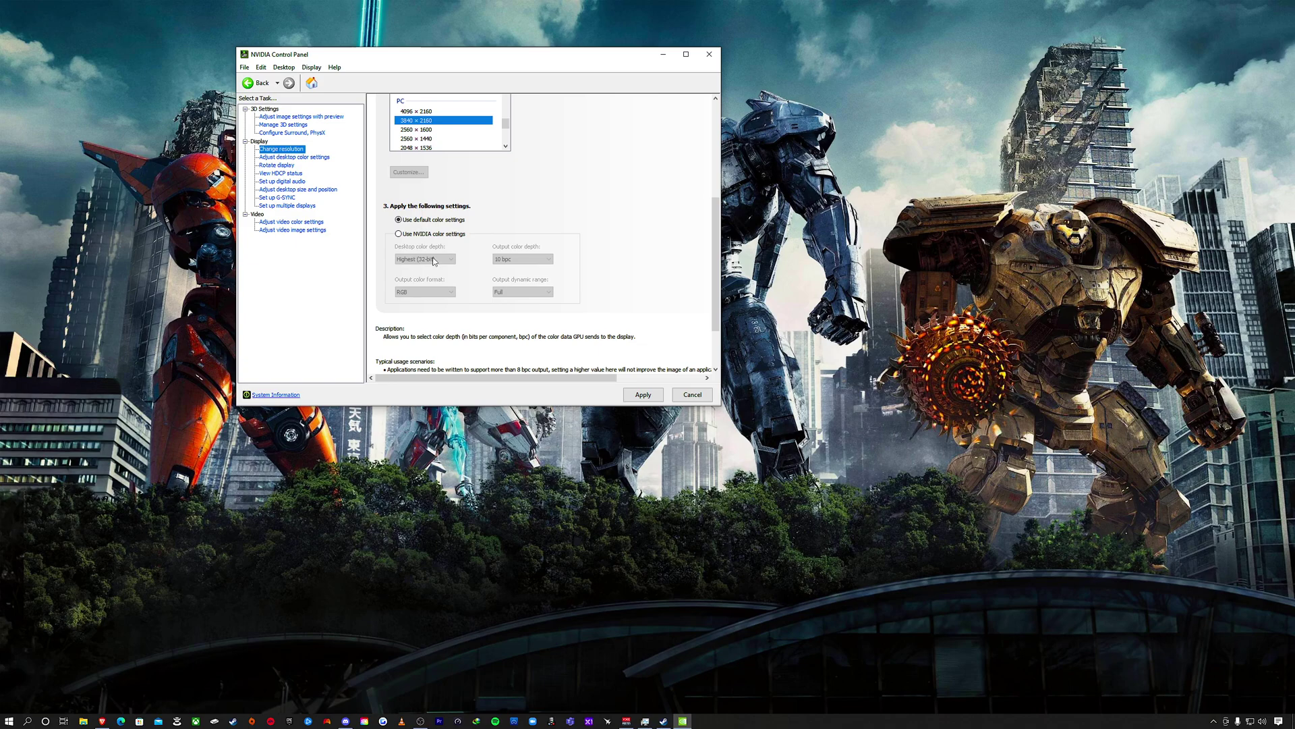
# Apply 3840 × 2160 at 120Hz to the HISENSE display and confirm keeping the changes.
pyautogui.scroll(5, 618, 272)
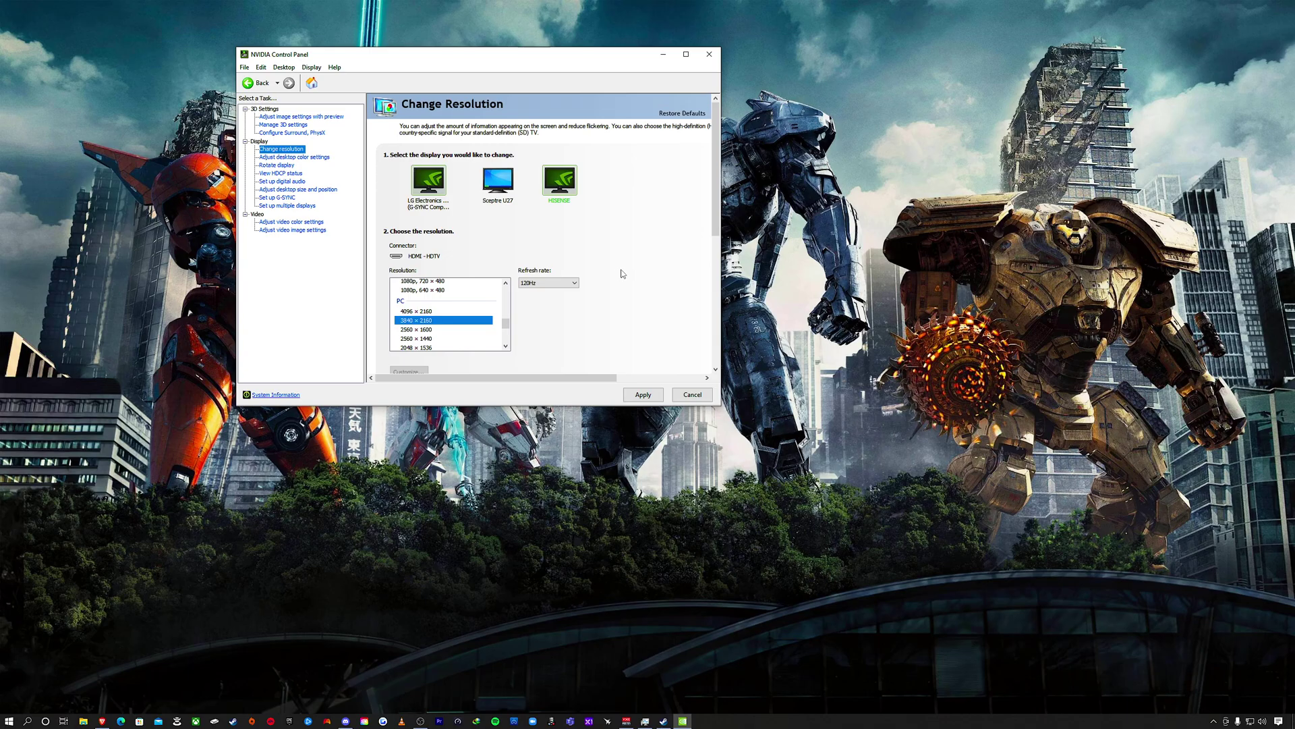
pyautogui.scroll(-1, 617, 296)
pyautogui.scroll(1, 617, 296)
pyautogui.click(642, 394)
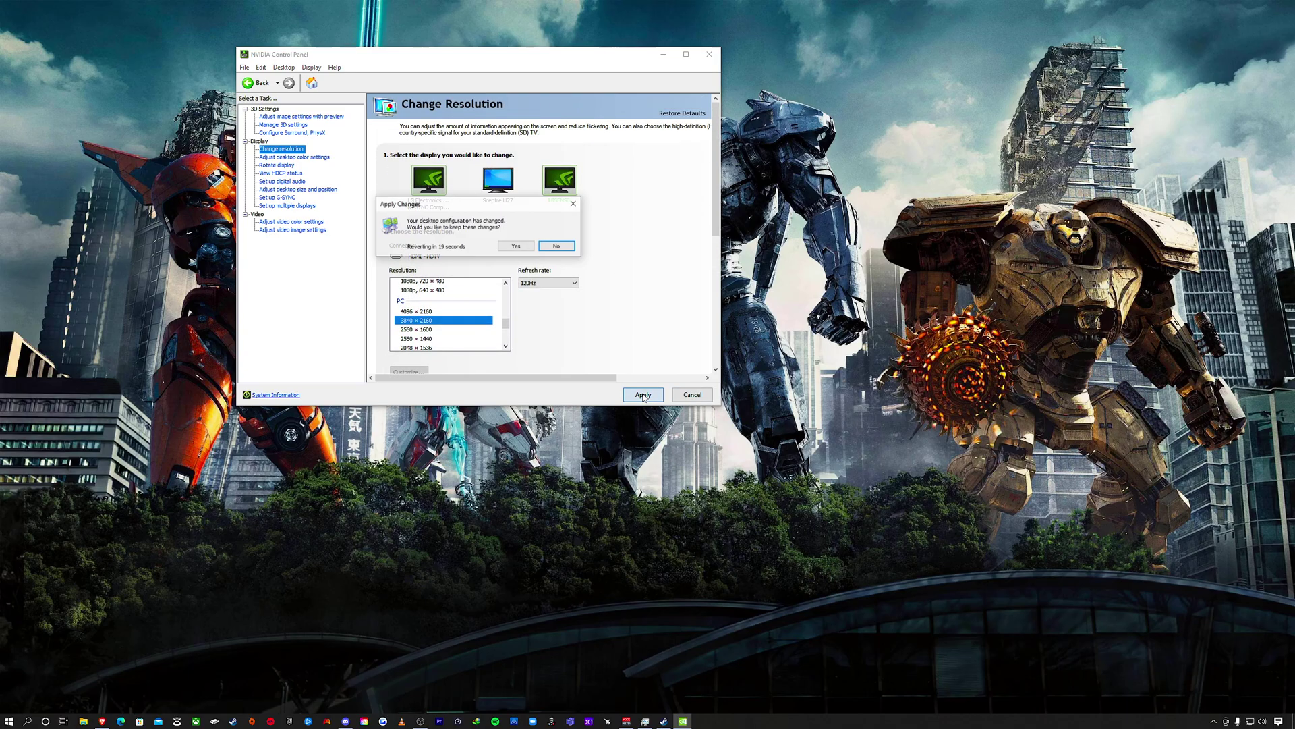
pyautogui.click(519, 247)
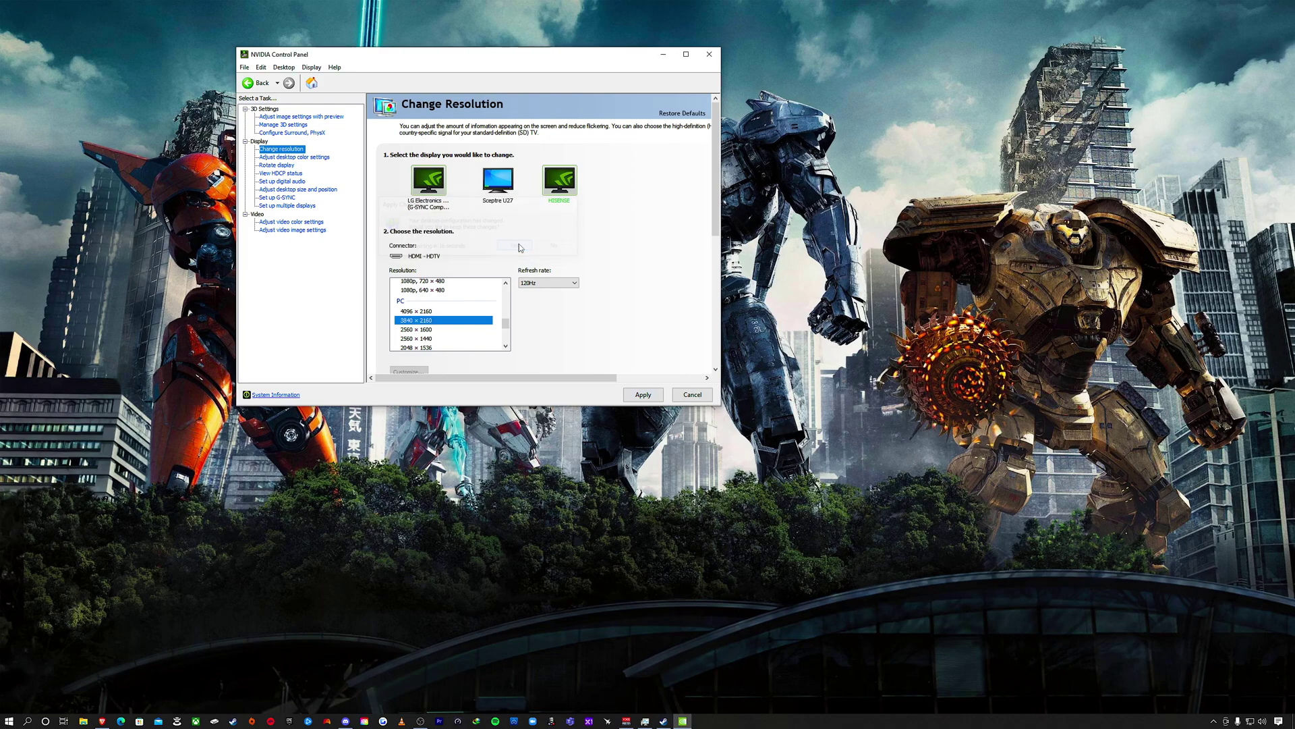
pyautogui.click(642, 396)
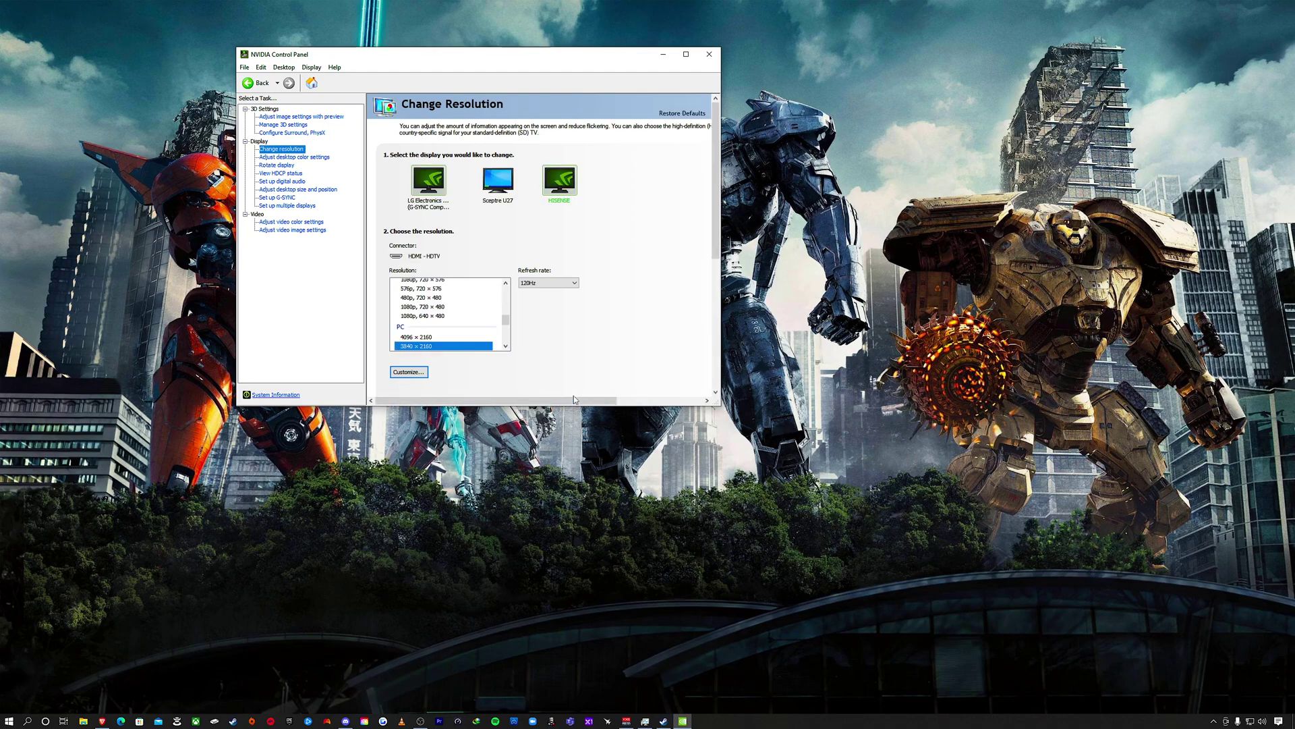
pyautogui.moveTo(716, 229); pyautogui.dragTo(697, 190)
# Open Set up G-SYNC and select the Sceptre U27 display.
pyautogui.click(273, 197)
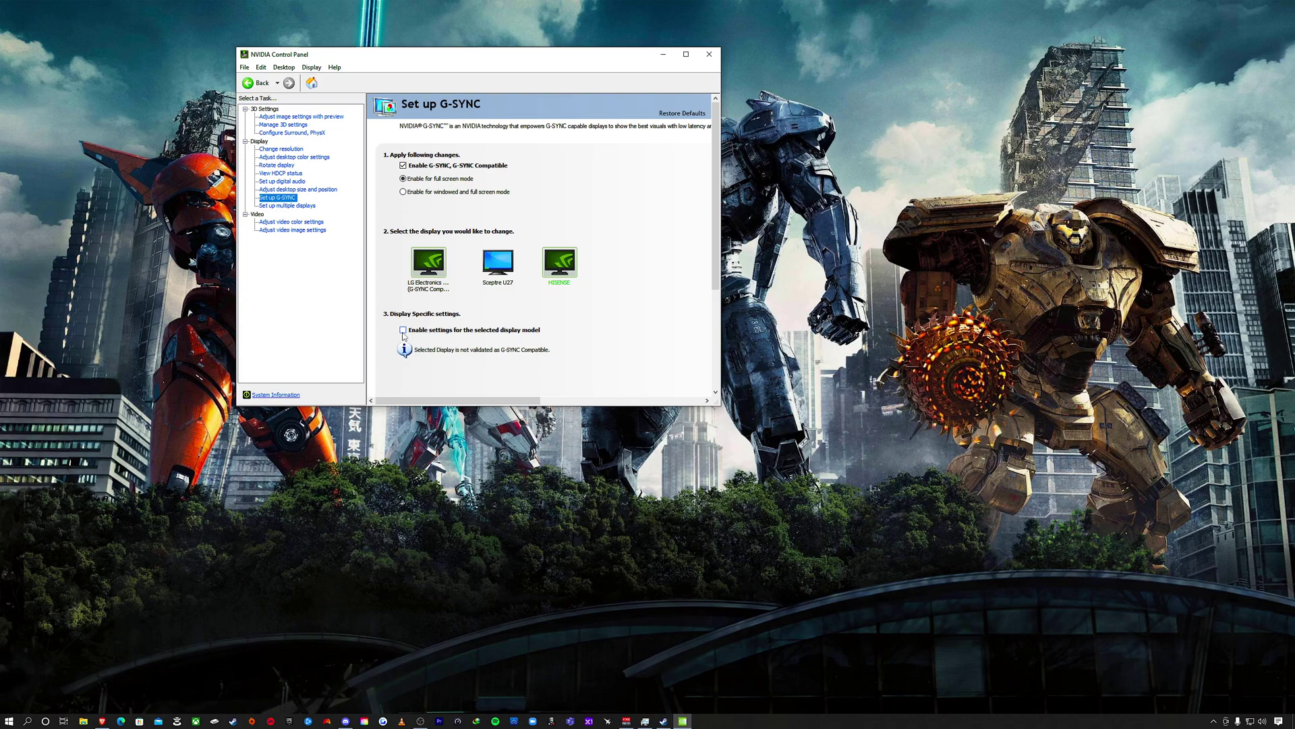
pyautogui.click(507, 262)
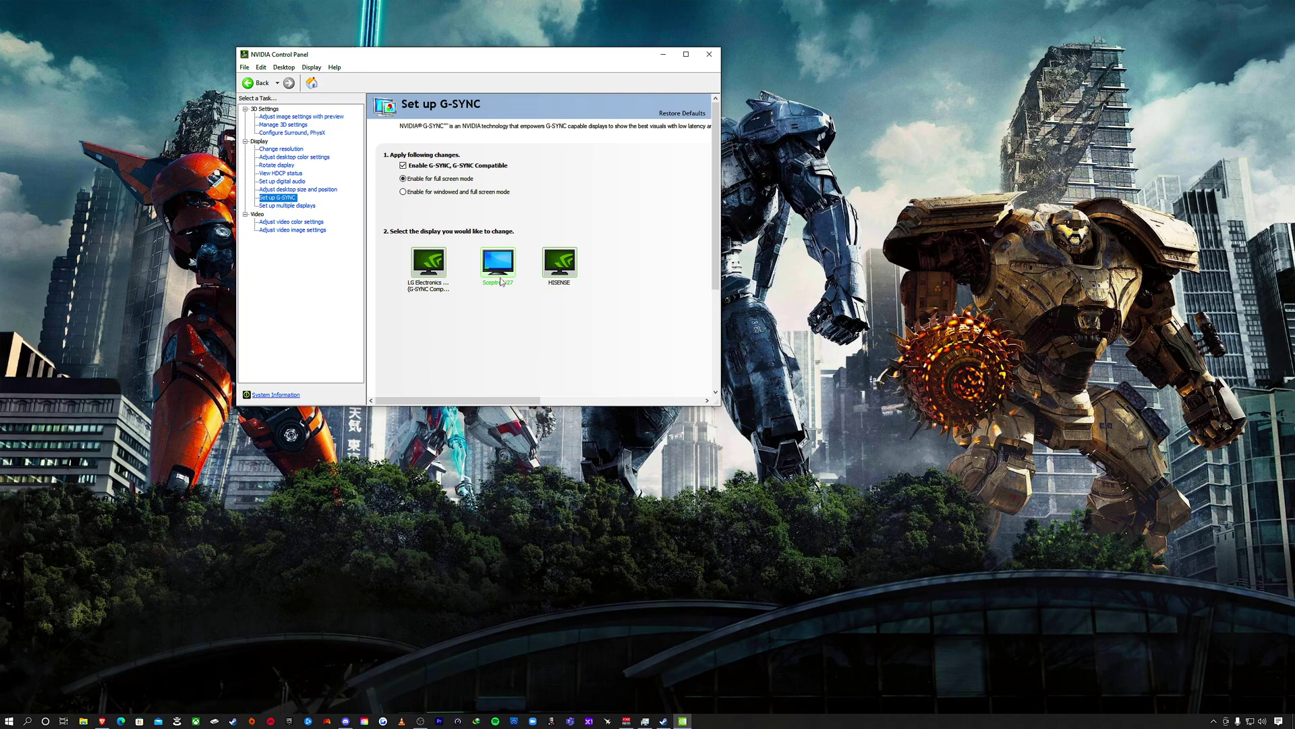
# Select the LG Electronics display on the G-SYNC page and review its display-specific settings.
pyautogui.click(419, 270)
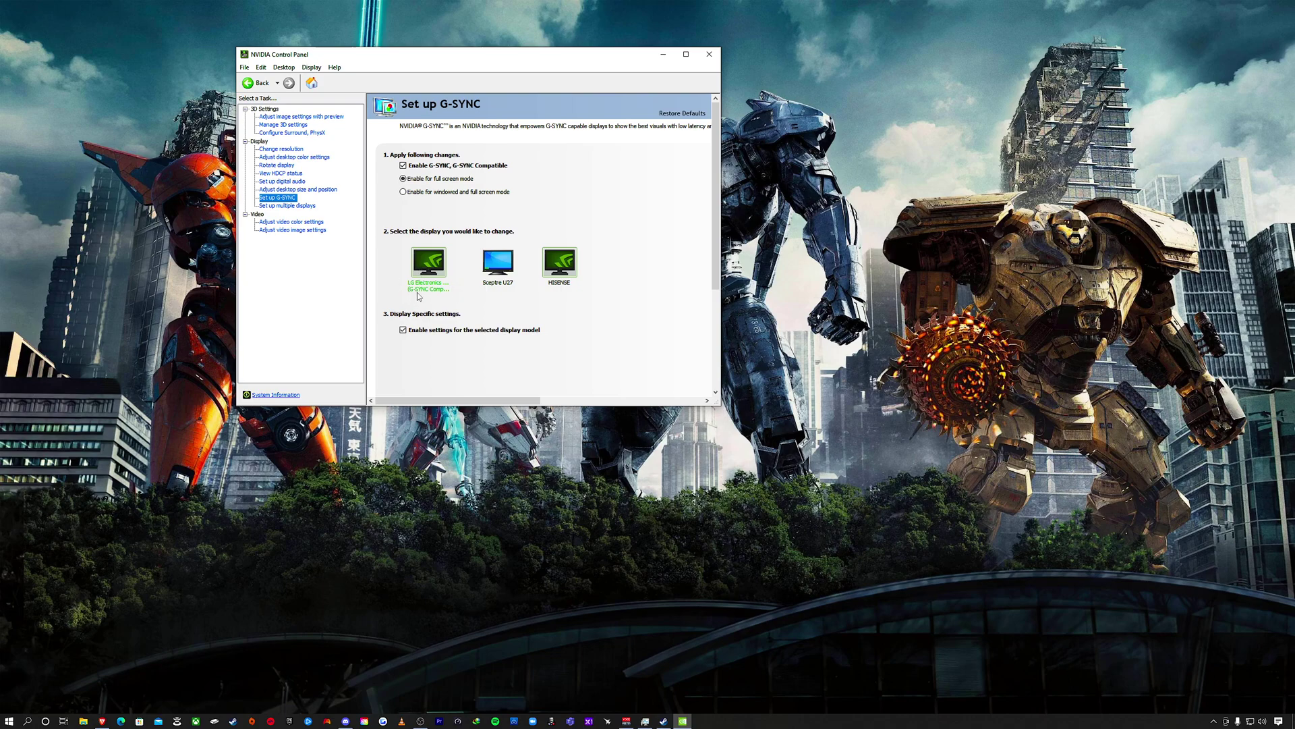
pyautogui.scroll(-1, 587, 311)
pyautogui.moveTo(362, 55); pyautogui.dragTo(562, 159)
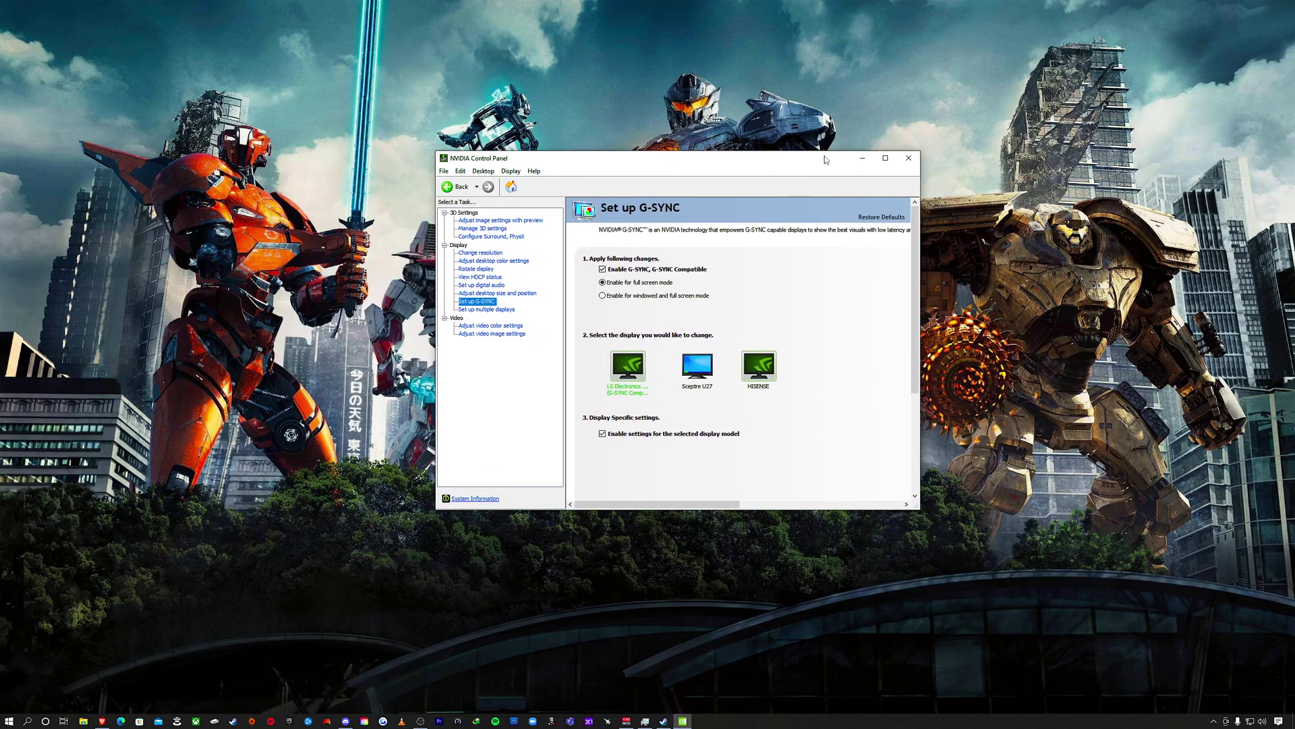
pyautogui.scroll(-5, 807, 481)
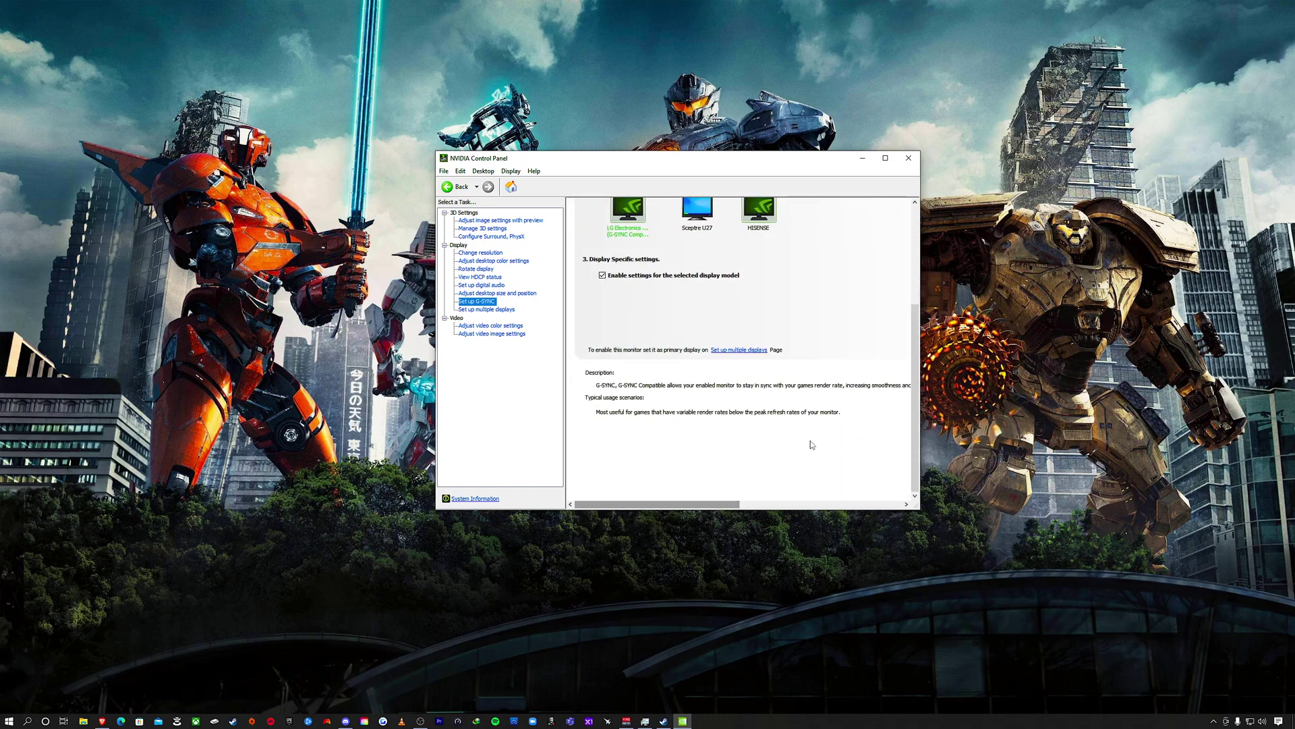
pyautogui.moveTo(915, 433); pyautogui.dragTo(923, 273)
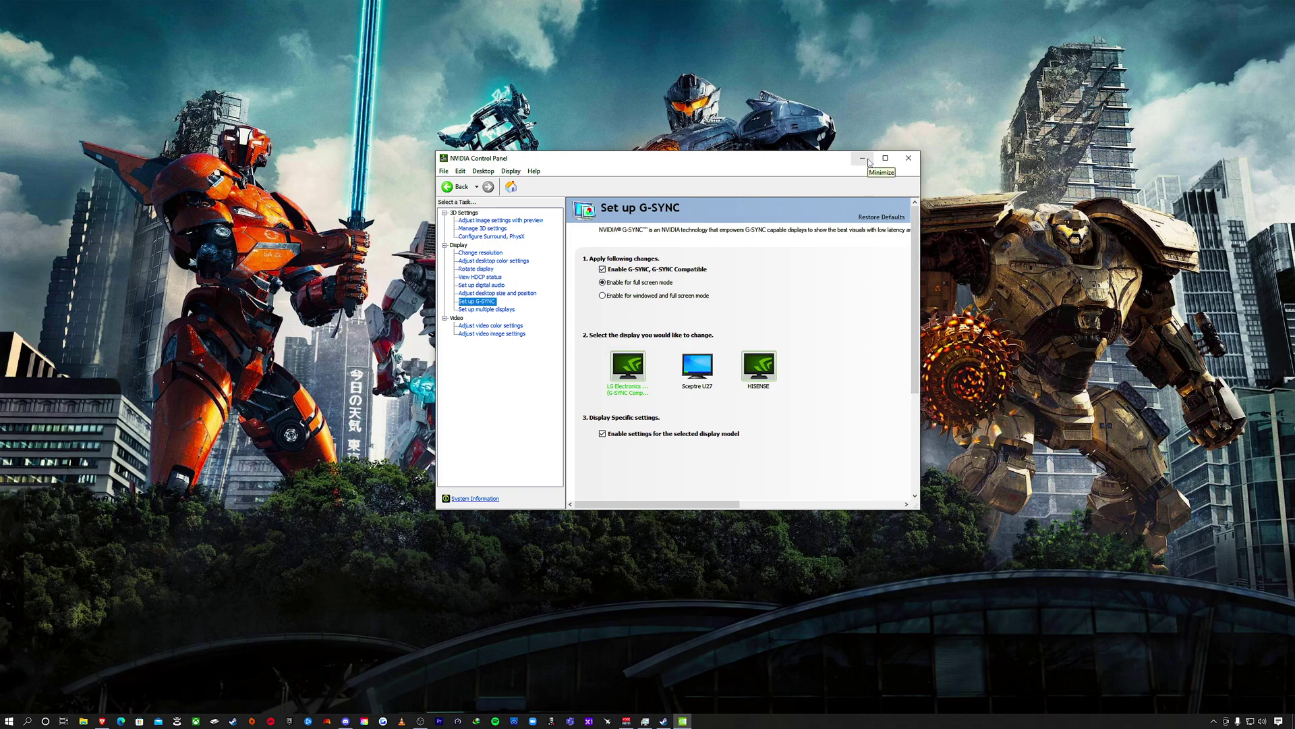
# Close the NVIDIA Control Panel window.
pyautogui.click(910, 159)
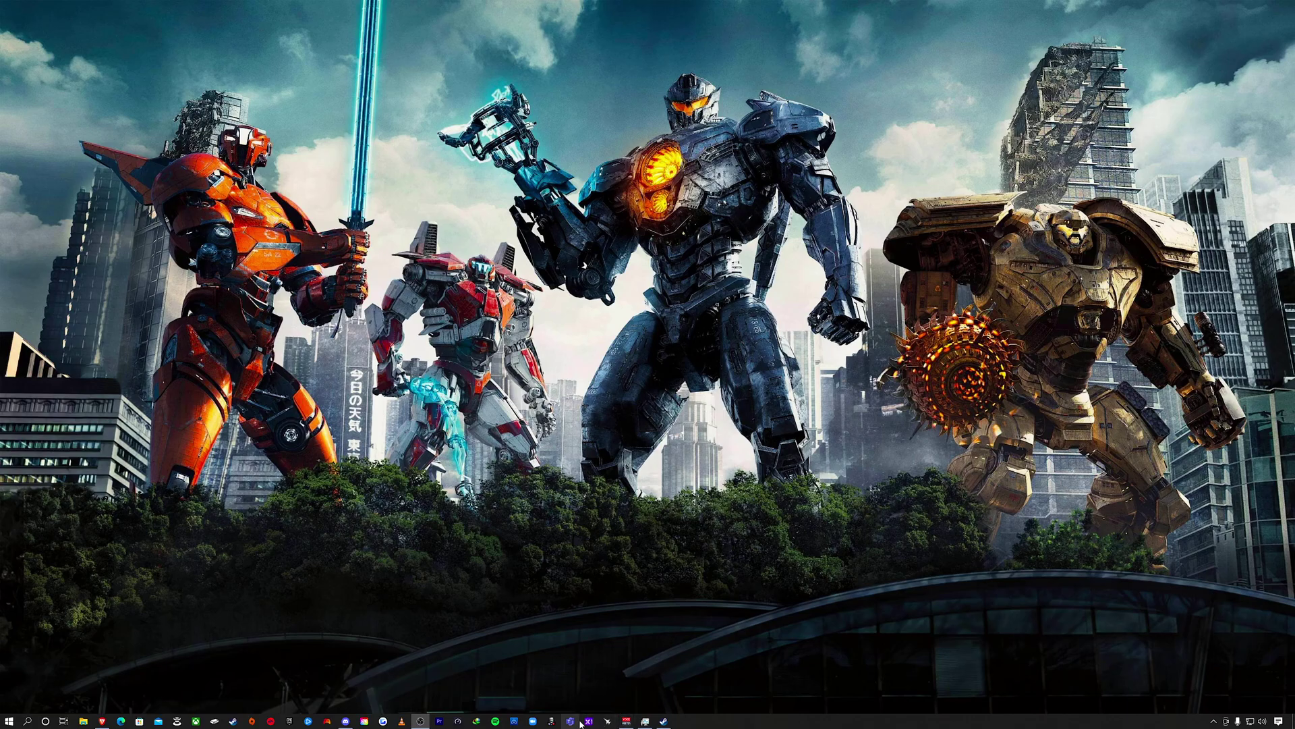
# Restore Task Manager and review CPU and Memory performance, showing 64.0 GB installed.
pyautogui.click(646, 723)
pyautogui.click(591, 307)
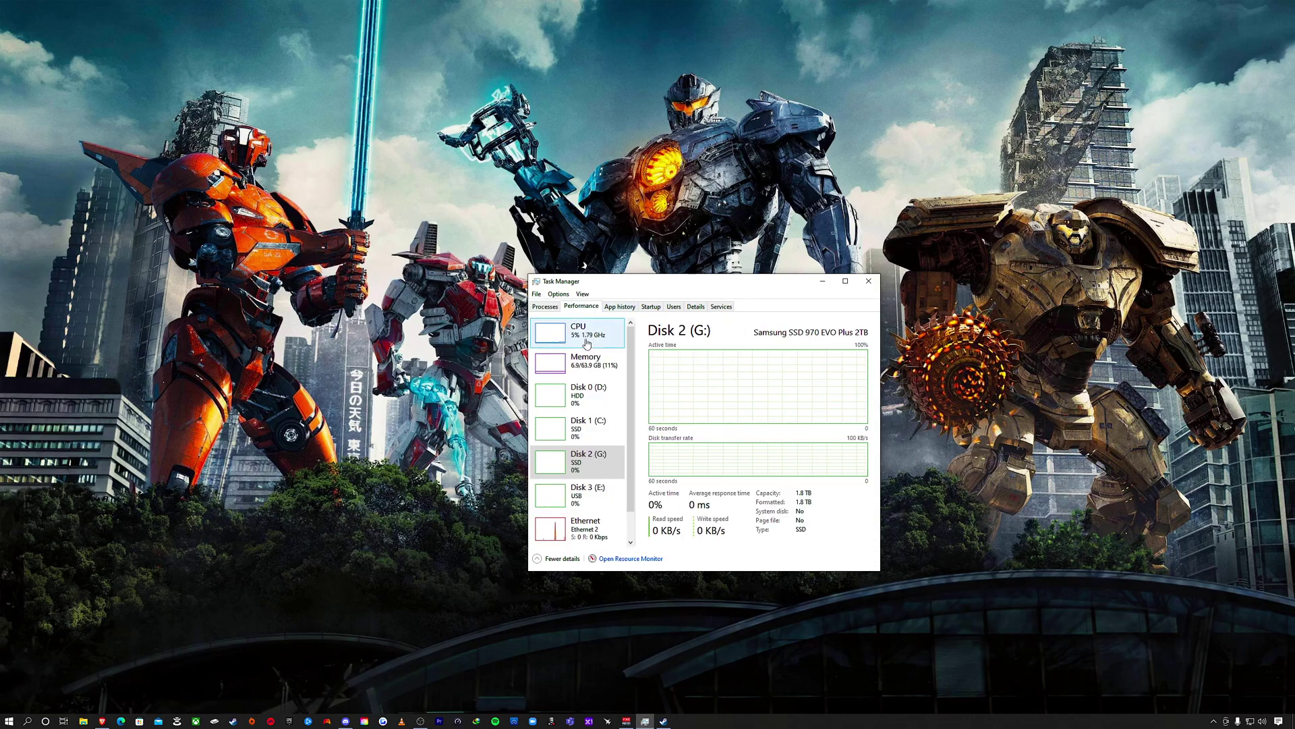
pyautogui.click(596, 336)
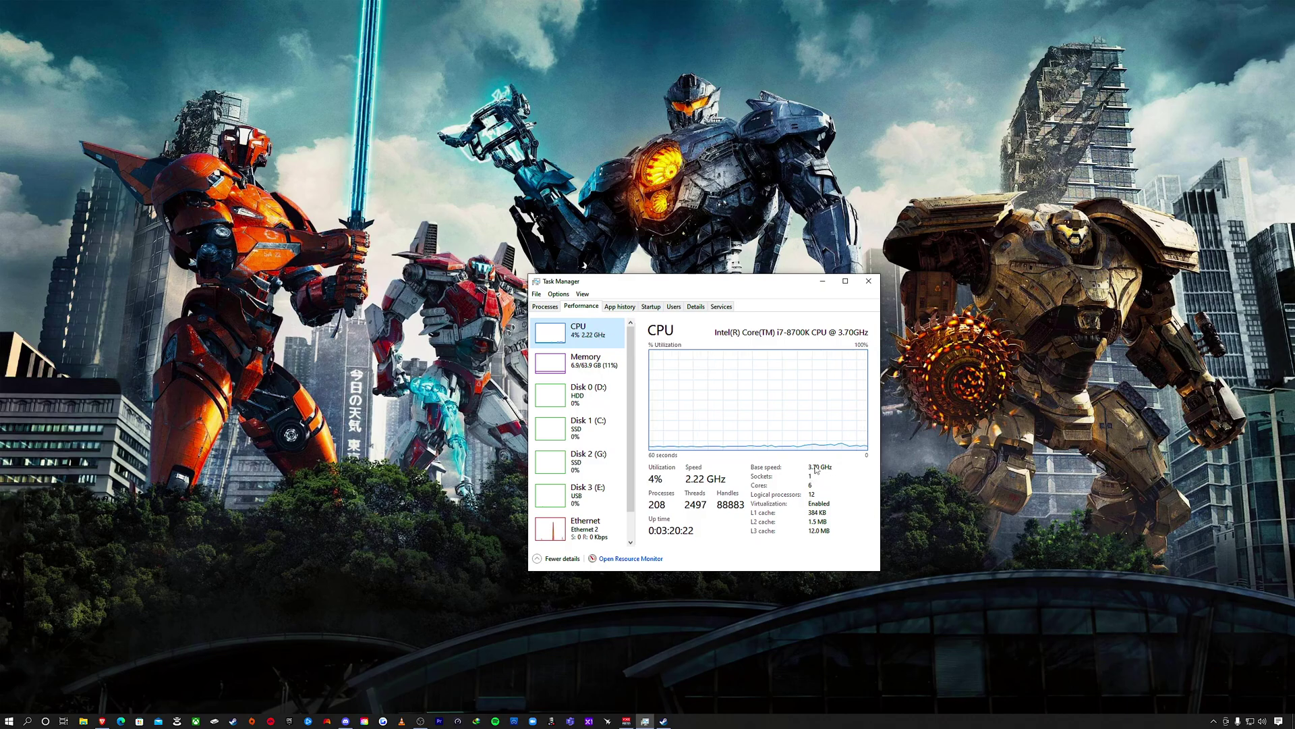
pyautogui.click(578, 366)
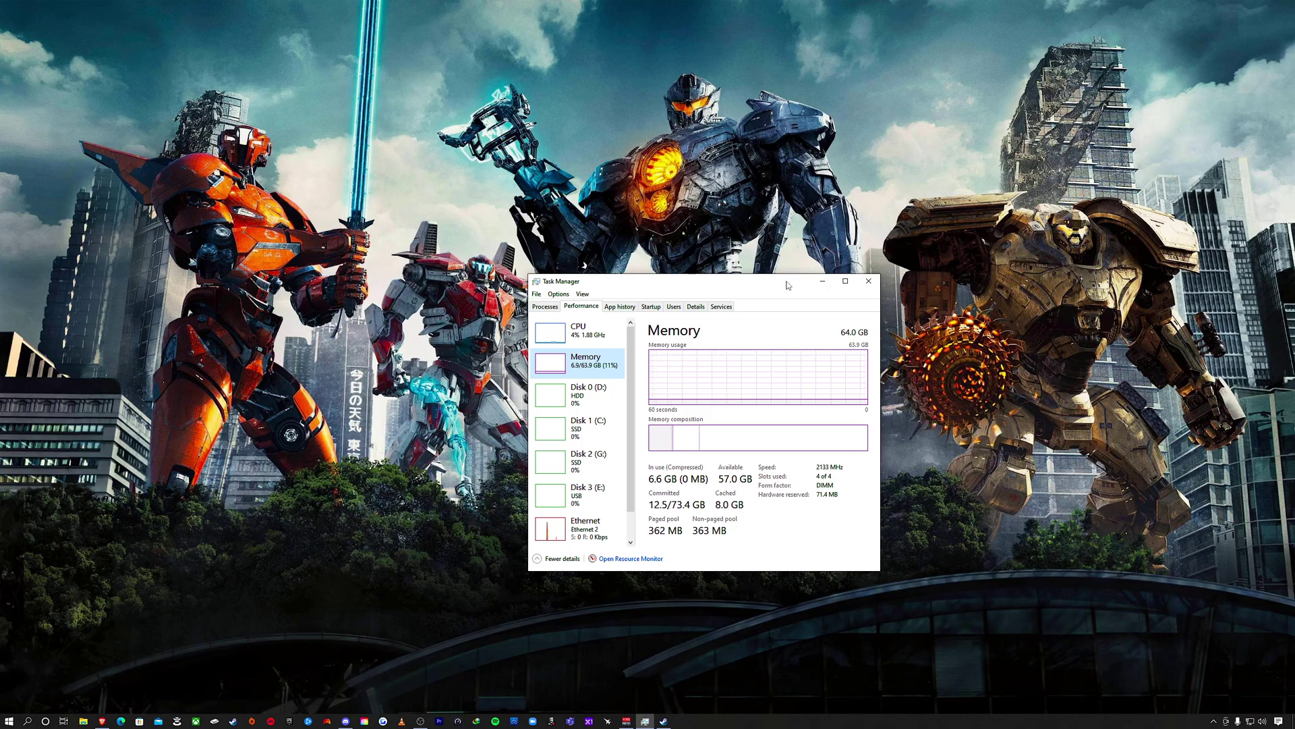
pyautogui.moveTo(787, 284); pyautogui.dragTo(788, 215)
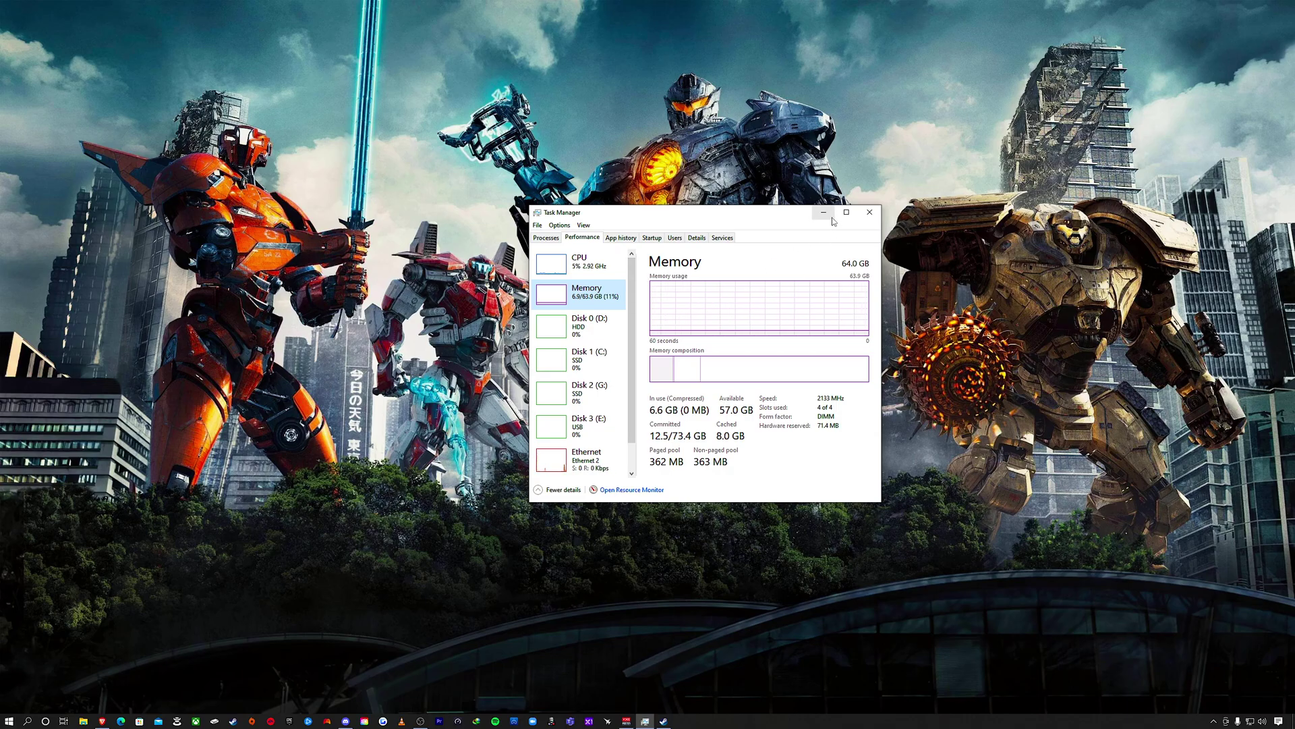
pyautogui.click(584, 266)
# Switch Task Manager to the running-process list, then minimize it to the taskbar.
pyautogui.click(544, 241)
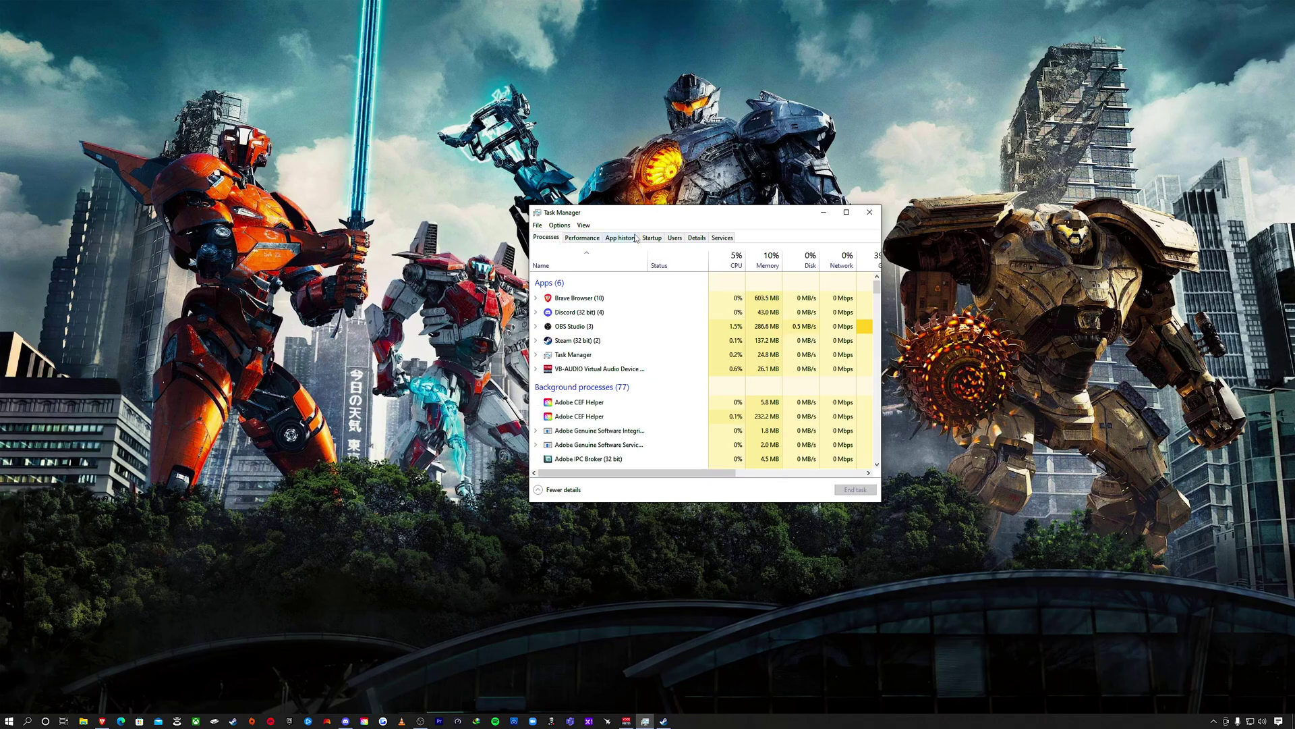
pyautogui.click(824, 213)
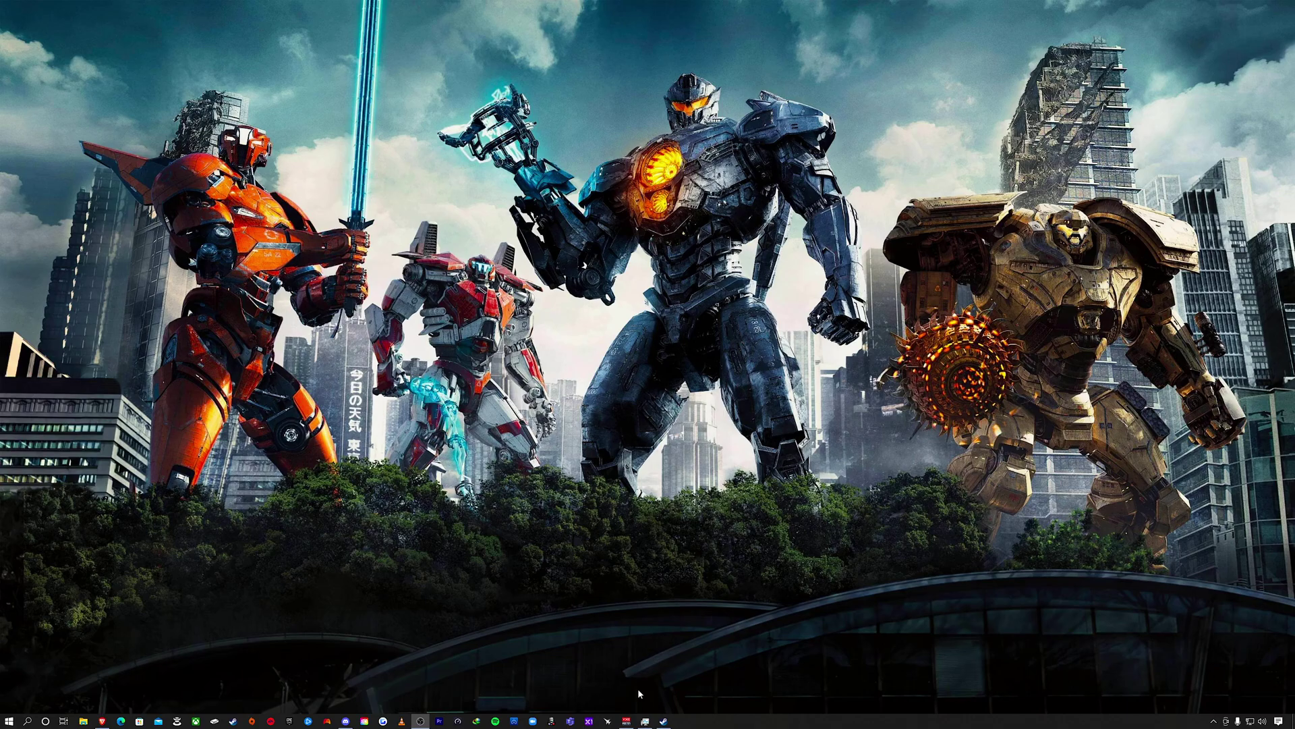
# Launch MSI Afterburner and show its curve flattened at 1800 MHz from about 850 mV.
pyautogui.click(607, 722)
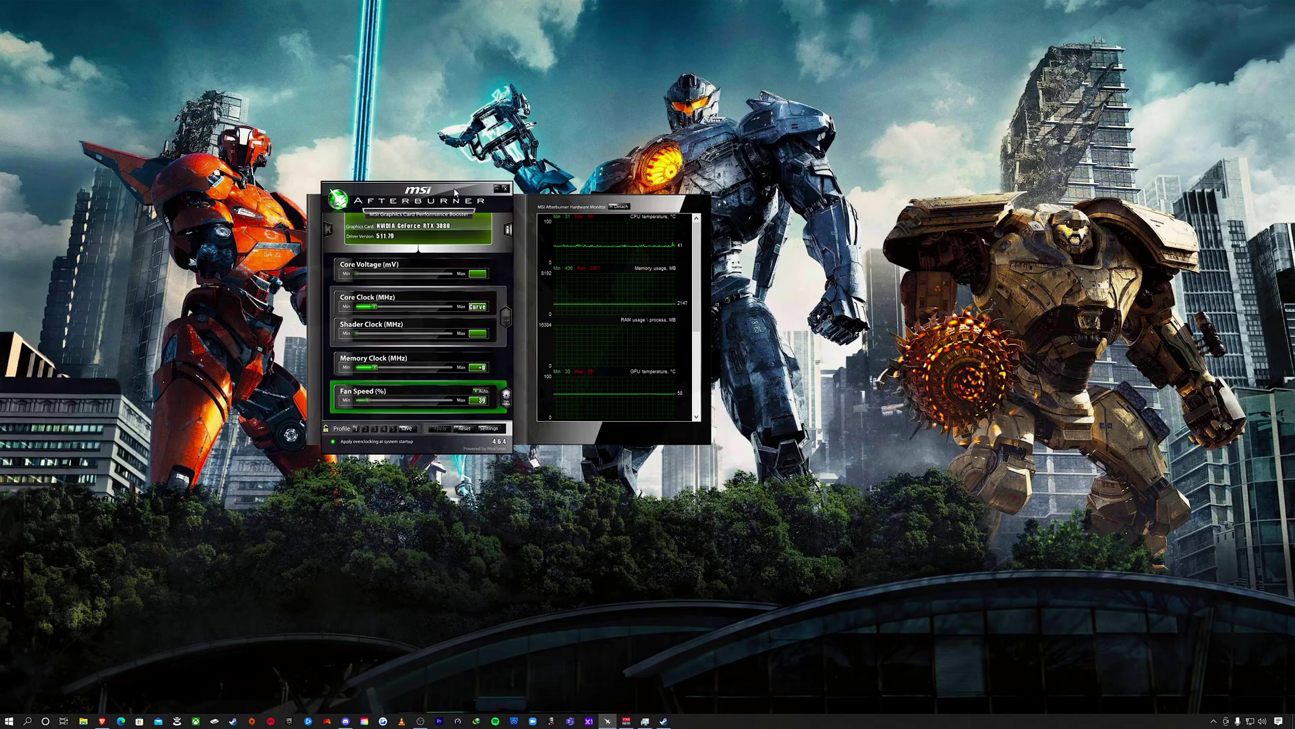
pyautogui.moveTo(445, 191); pyautogui.dragTo(538, 192)
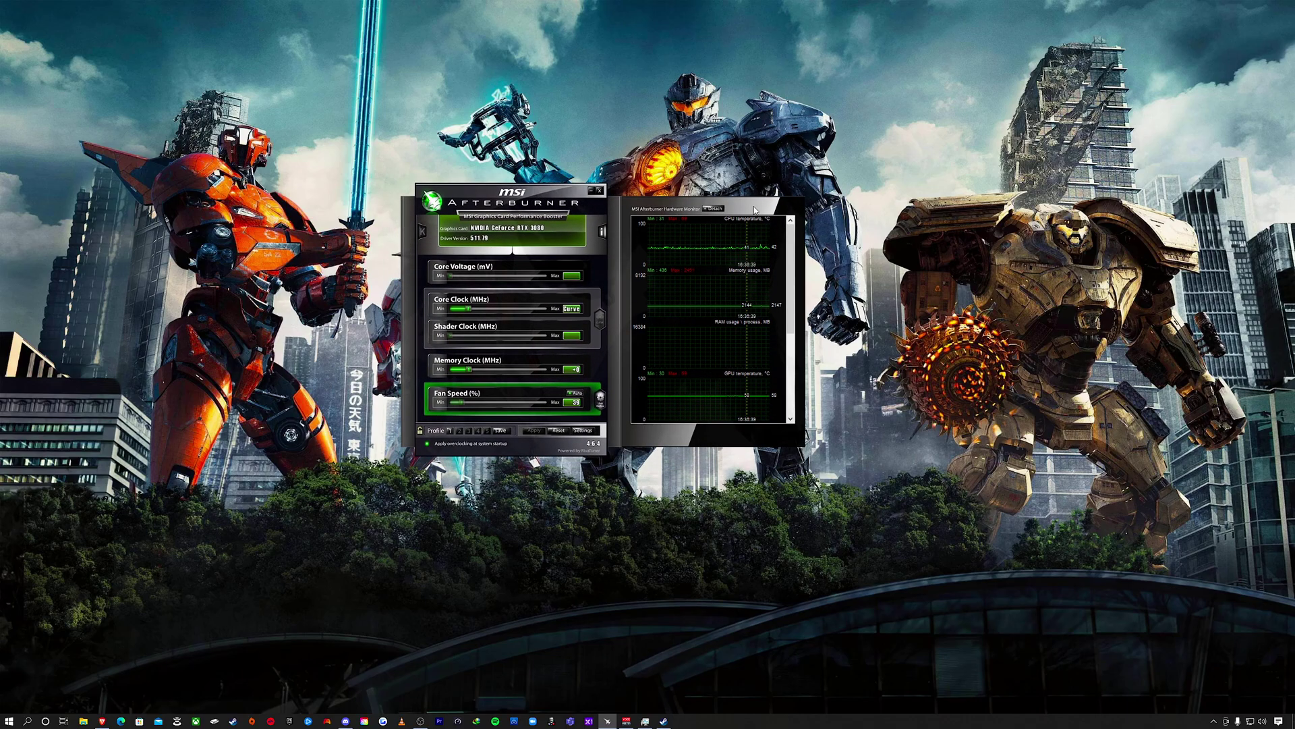
pyautogui.hotkey('ctrl', 'f')
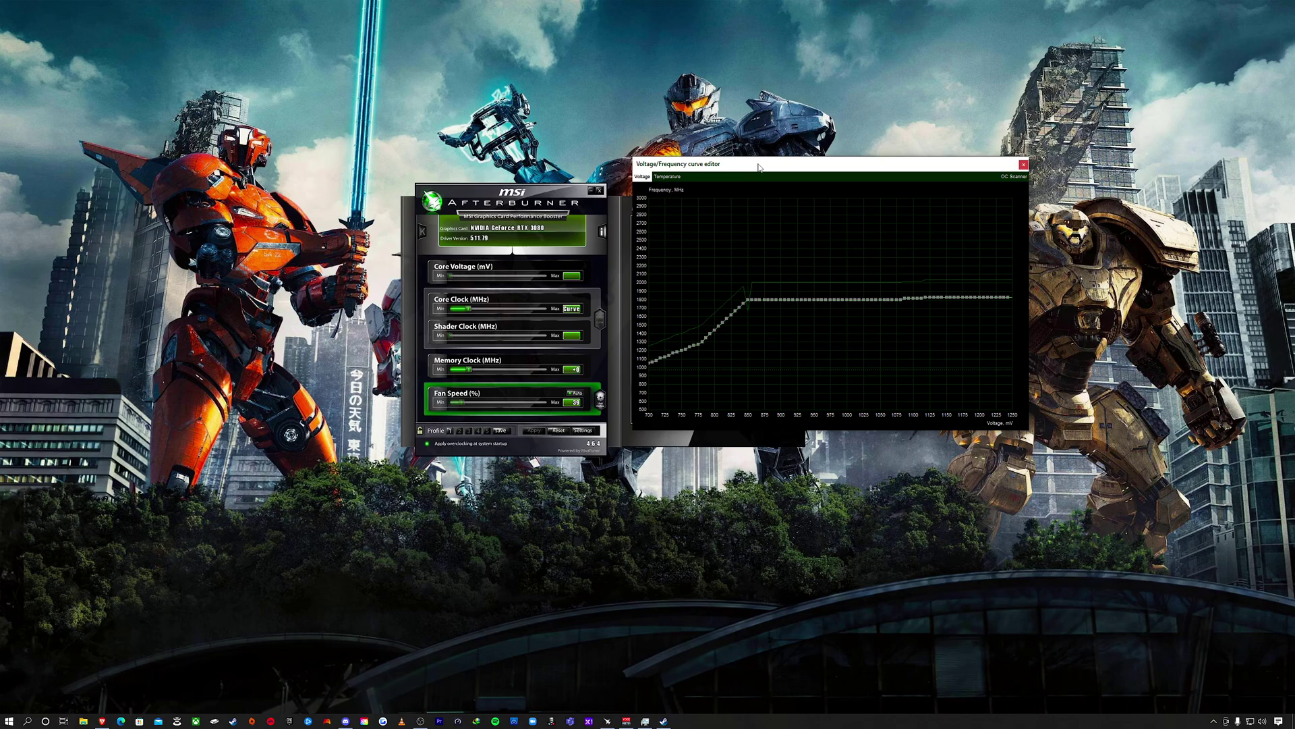
# Close the voltage/frequency curve editor and minimize MSI Afterburner.
pyautogui.click(1023, 164)
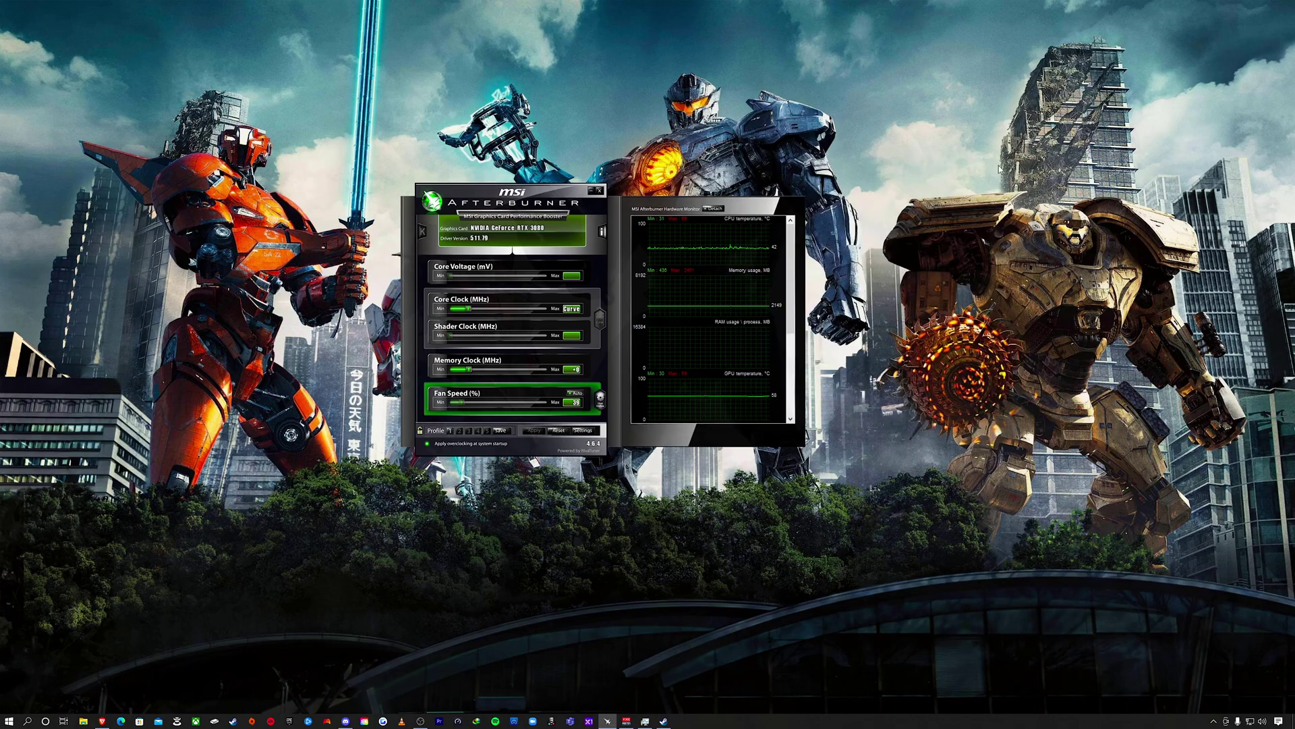
pyautogui.click(591, 193)
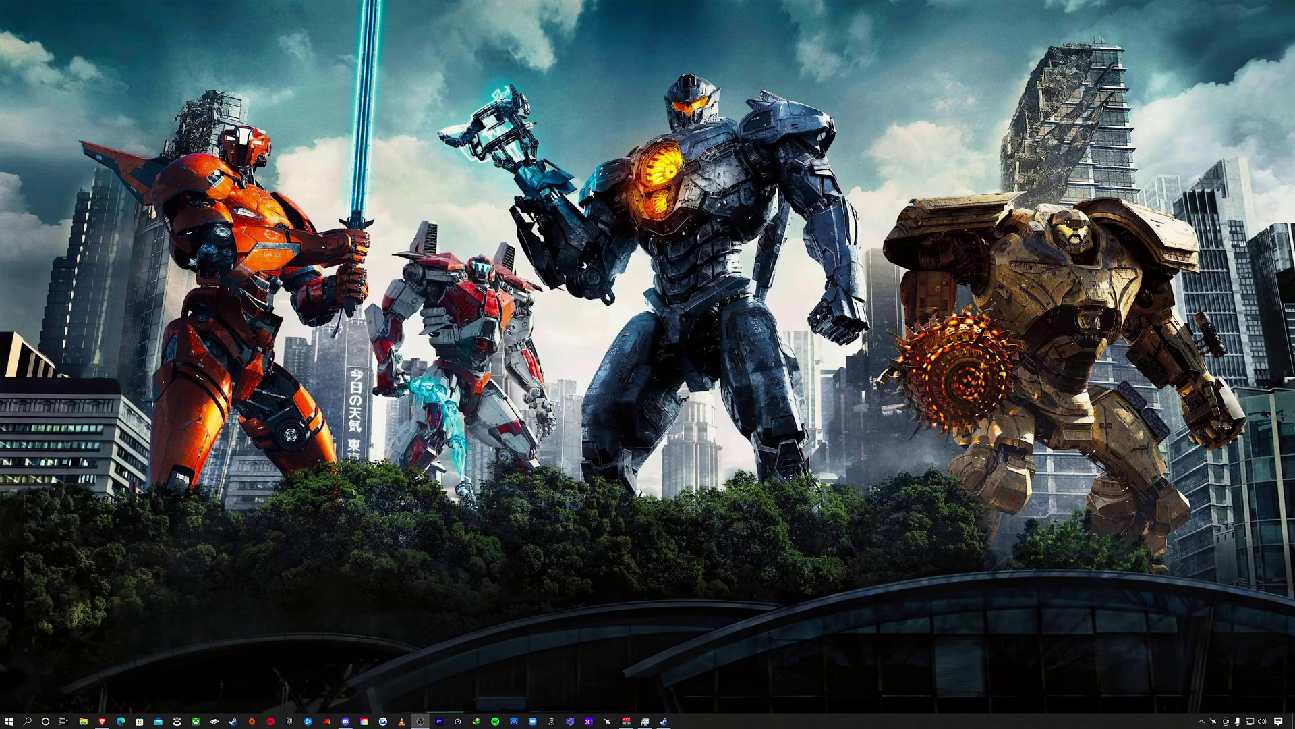